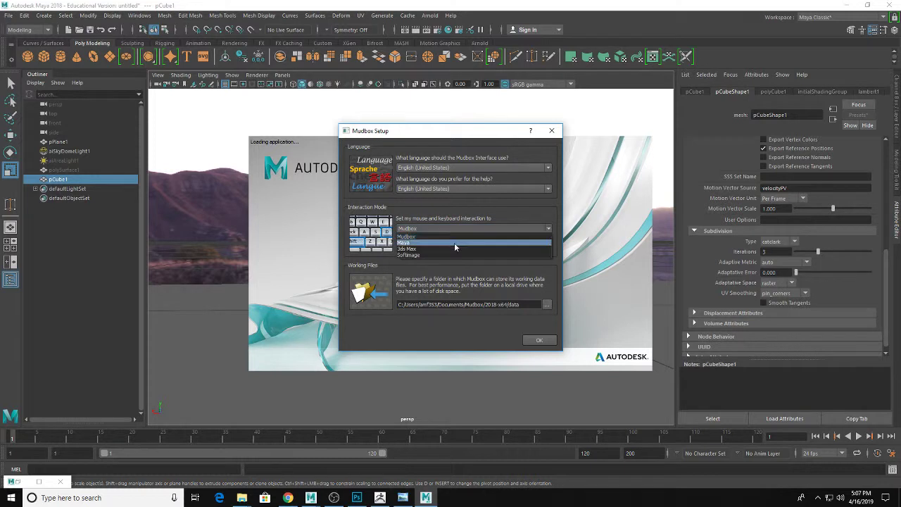
Step: Set the mouse and keyboard interaction mode to Maya, finish the Mudbox setup and dismiss the new-features notice
{"action": "left_click", "coordinate": [454, 242]}
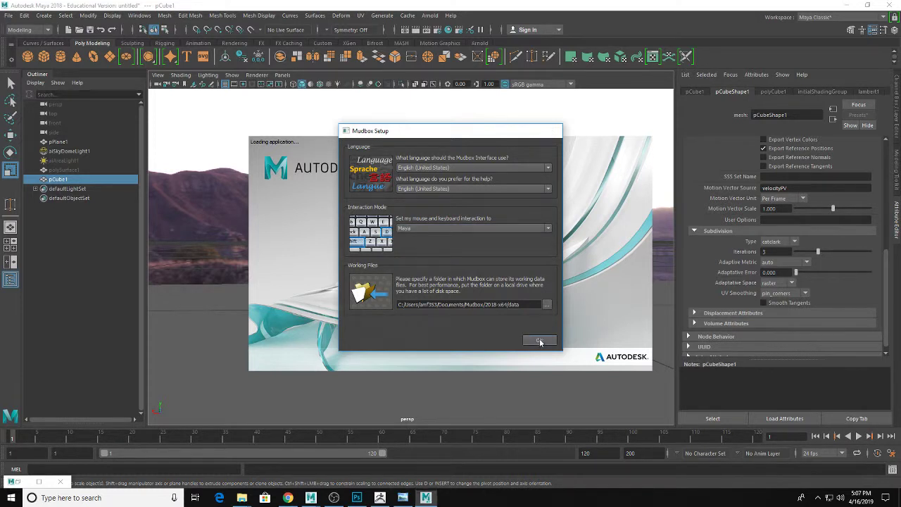
{"action": "left_click", "coordinate": [540, 340]}
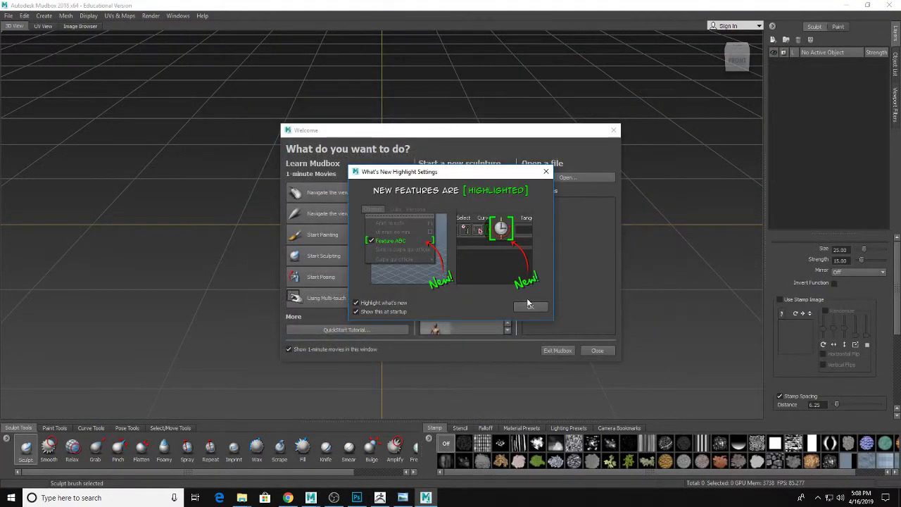
{"action": "left_click", "coordinate": [530, 307]}
Step: Open SelfCaricature_LowPoly_HeadOnly_UVs.obj from the default project's scenes folder, keep the mesh, and frame the face from the front
{"action": "left_click", "coordinate": [579, 177]}
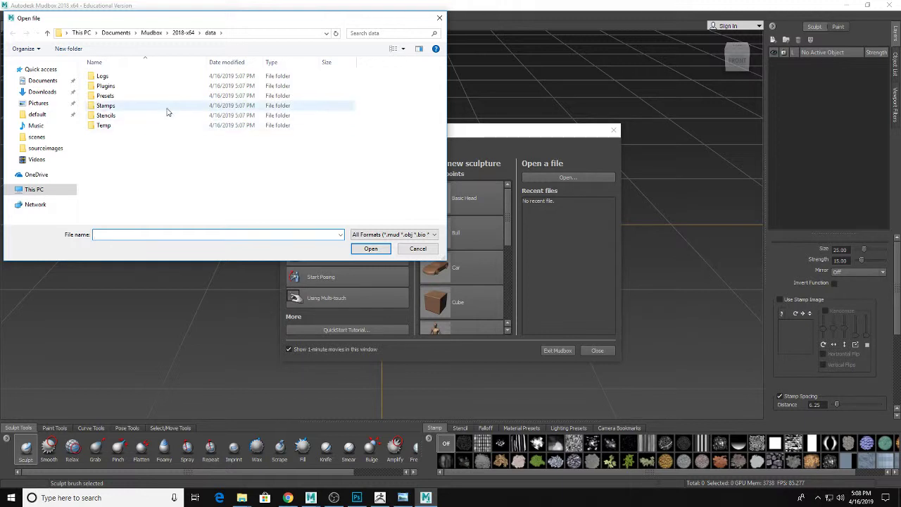
{"action": "left_click", "coordinate": [38, 115]}
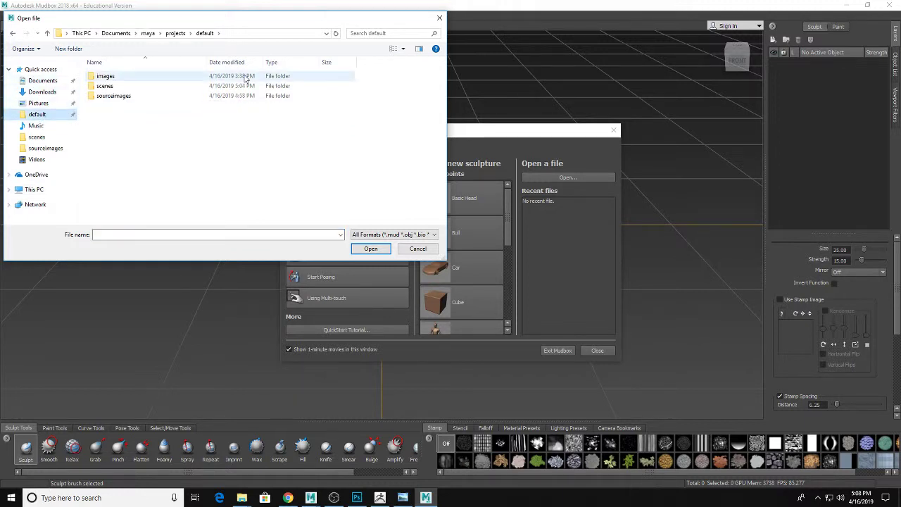
{"action": "double_click", "coordinate": [126, 86]}
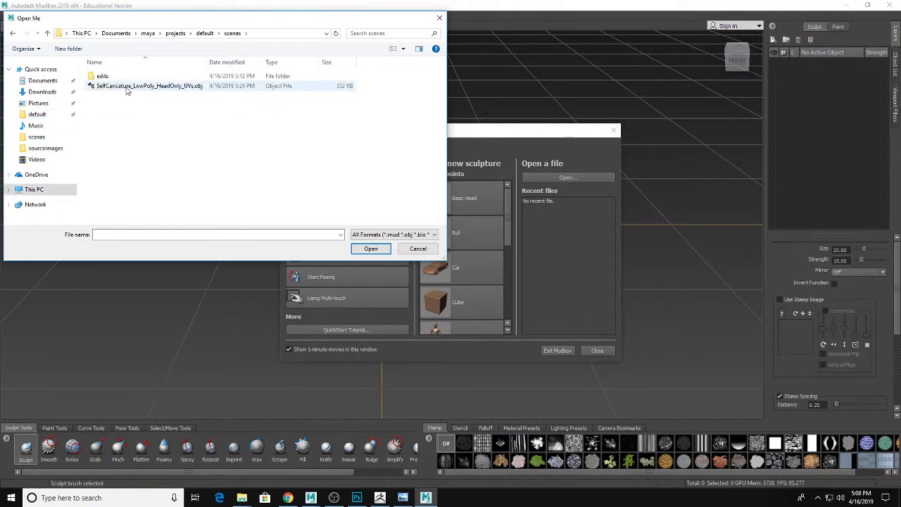
{"action": "double_click", "coordinate": [127, 87]}
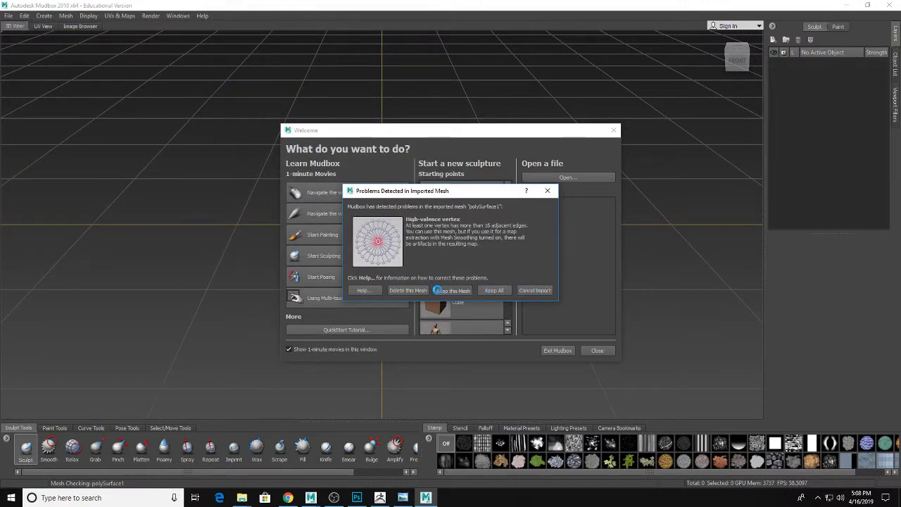
{"action": "left_click", "coordinate": [438, 290]}
{"action": "mouse_move", "coordinate": [311, 255]}
{"action": "right_mouse_down"}
{"action": "mouse_move", "coordinate": [452, 256]}
{"action": "mouse_move", "coordinate": [312, 255]}
{"action": "mouse_move", "coordinate": [479, 247]}
{"action": "right_mouse_up"}
{"action": "left_click_drag", "start_coordinate": [479, 247], "coordinate": [512, 229], "text": "alt"}
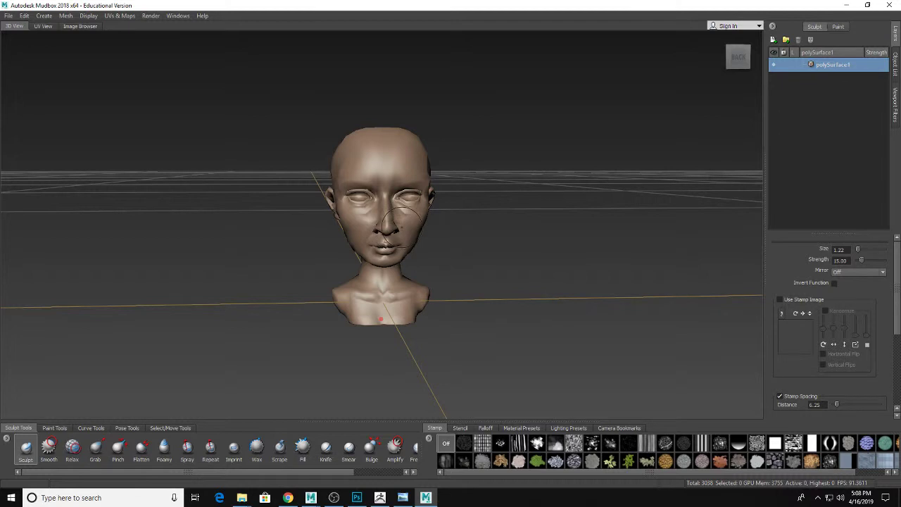
{"action": "right_click_drag", "start_coordinate": [391, 225], "coordinate": [540, 231], "text": "alt"}
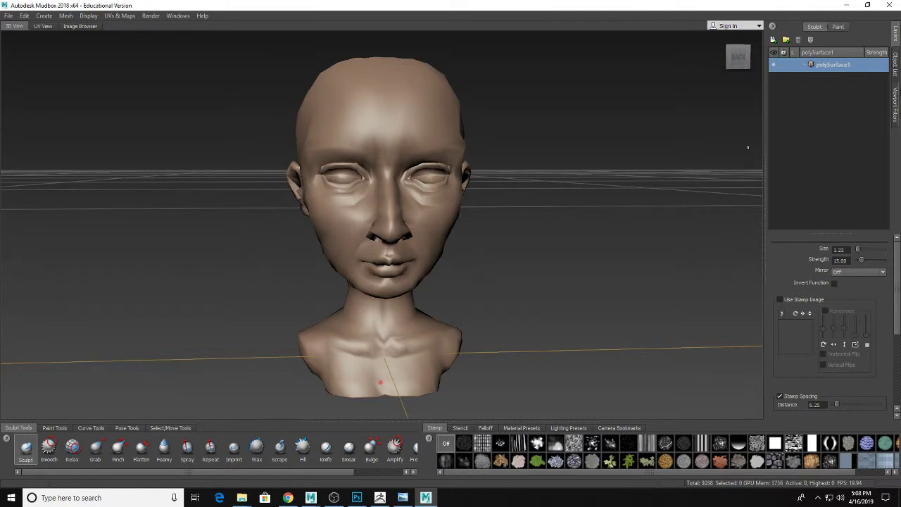
Step: Rename the imported polySurface1 mesh as orig
{"action": "left_click", "coordinate": [896, 76]}
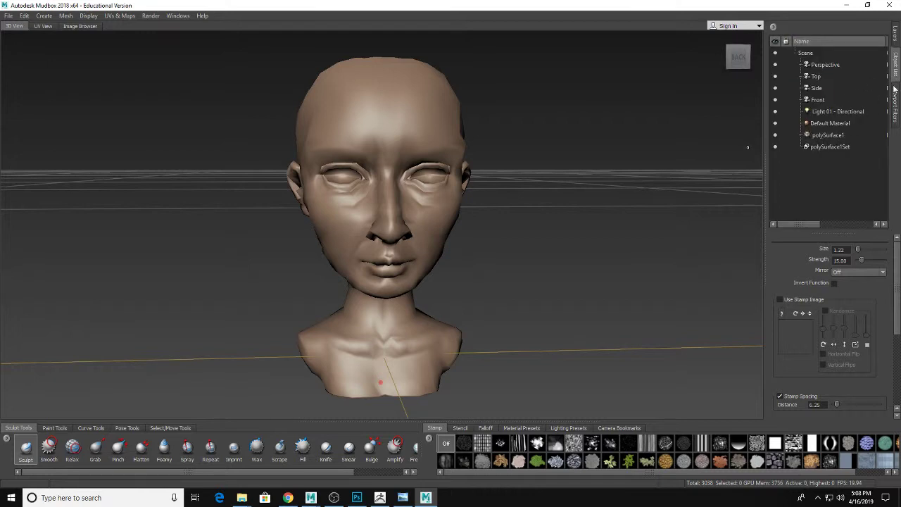
{"action": "left_click", "coordinate": [827, 136]}
{"action": "right_click", "coordinate": [829, 136]}
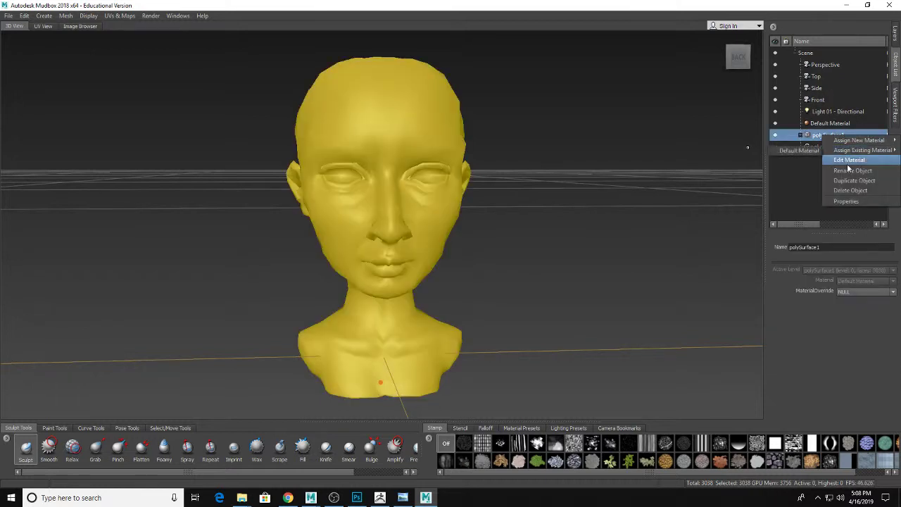
{"action": "left_click", "coordinate": [853, 170]}
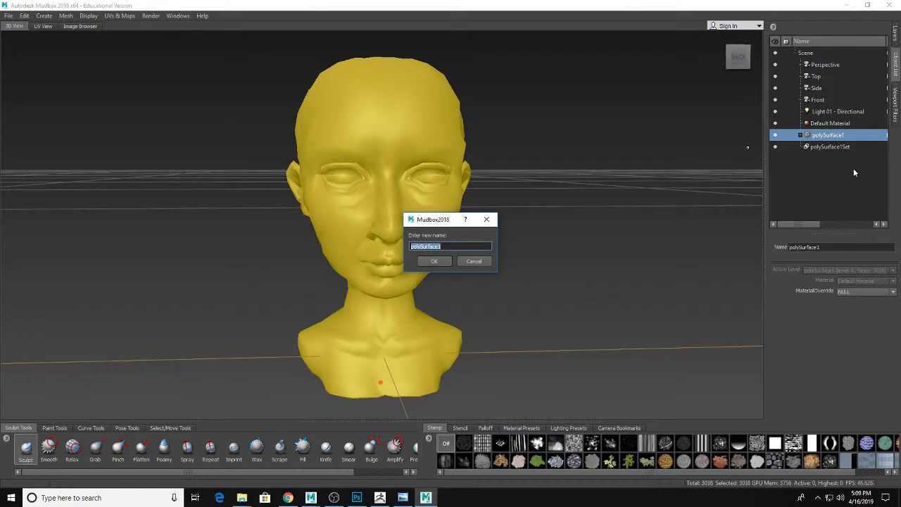
{"action": "type", "text": "orig"}
{"action": "key", "text": "Return"}
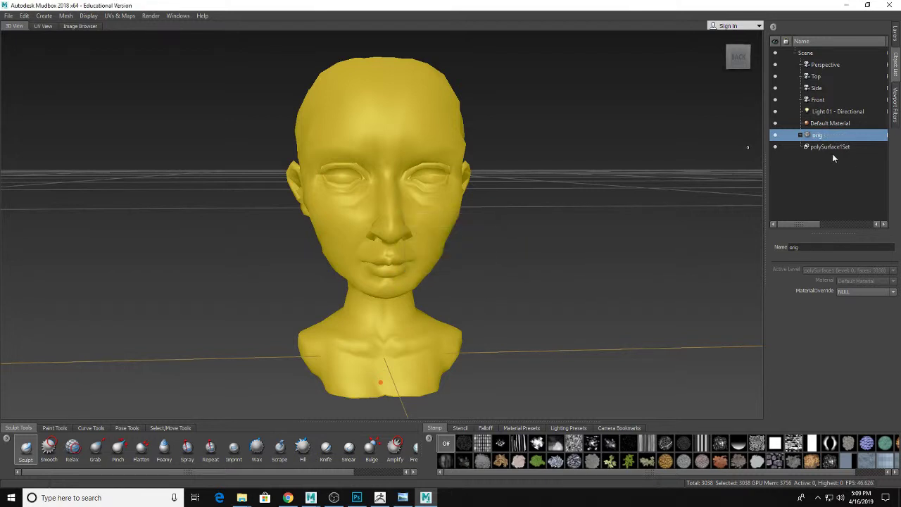
Step: Duplicate the orig mesh and rename the copy as sculpt
{"action": "right_click", "coordinate": [817, 136]}
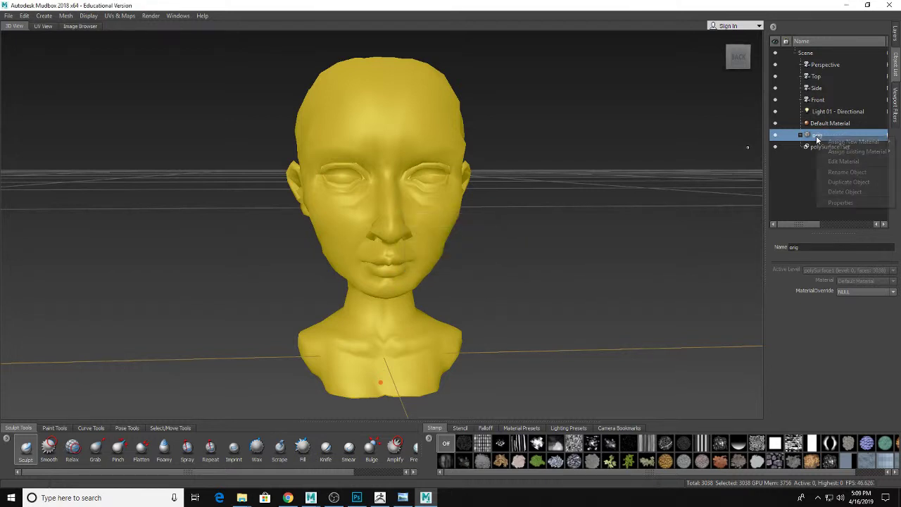
{"action": "left_click", "coordinate": [838, 184]}
{"action": "right_click", "coordinate": [822, 148]}
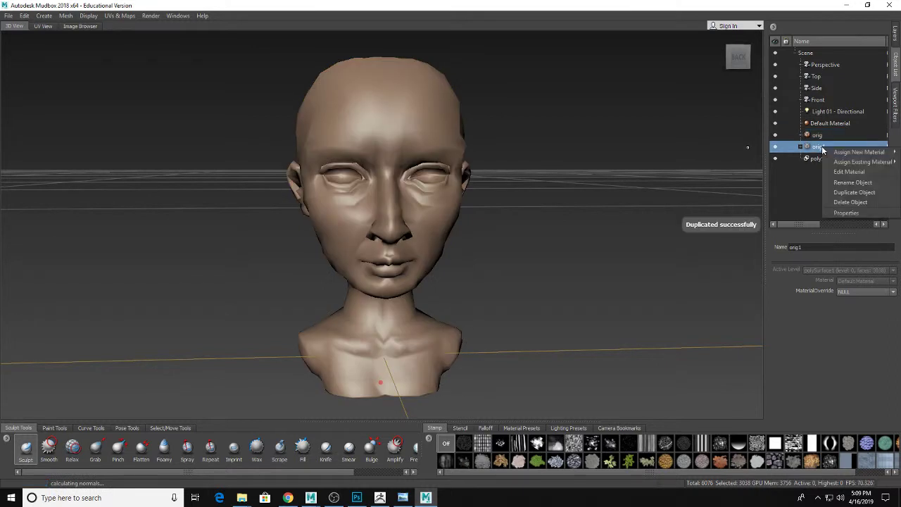
{"action": "left_click", "coordinate": [861, 184]}
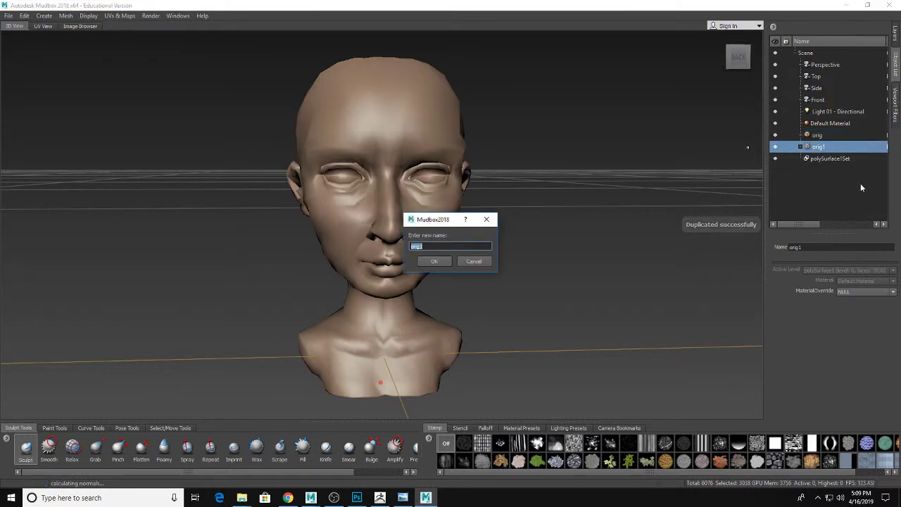
{"action": "type", "text": "sculpt"}
{"action": "key", "text": "Return"}
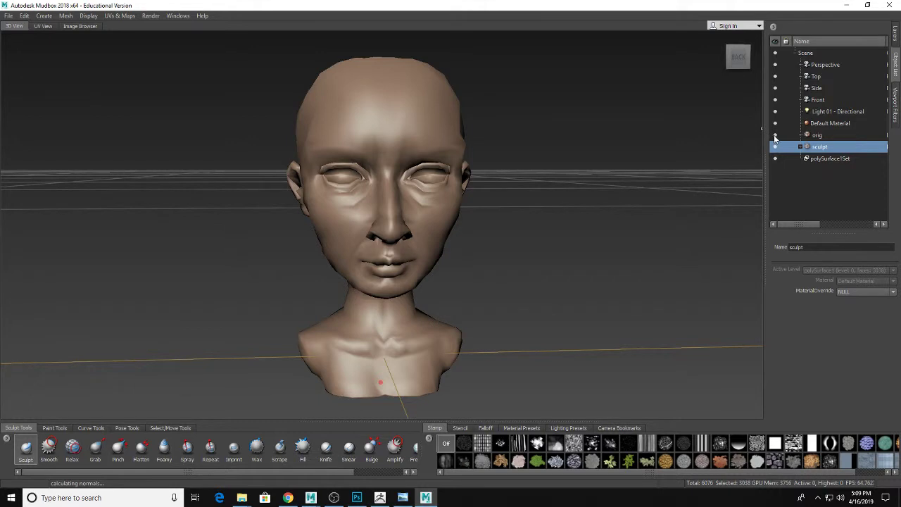
Step: Hide the orig mesh and subdivide the sculpt mesh up to level 4
{"action": "left_click", "coordinate": [776, 135]}
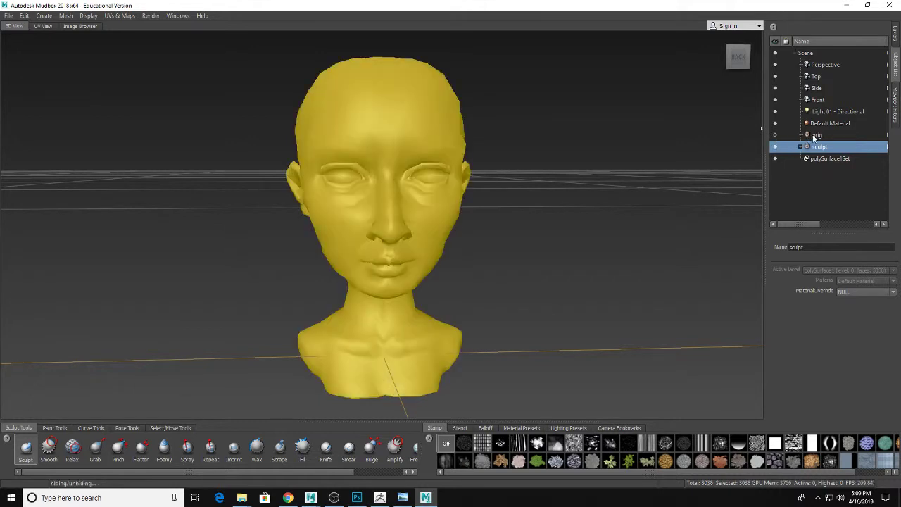
{"action": "left_click", "coordinate": [857, 191]}
{"action": "left_click", "coordinate": [817, 149]}
{"action": "key", "text": "shift+d"}
{"action": "key", "text": "shift+d"}
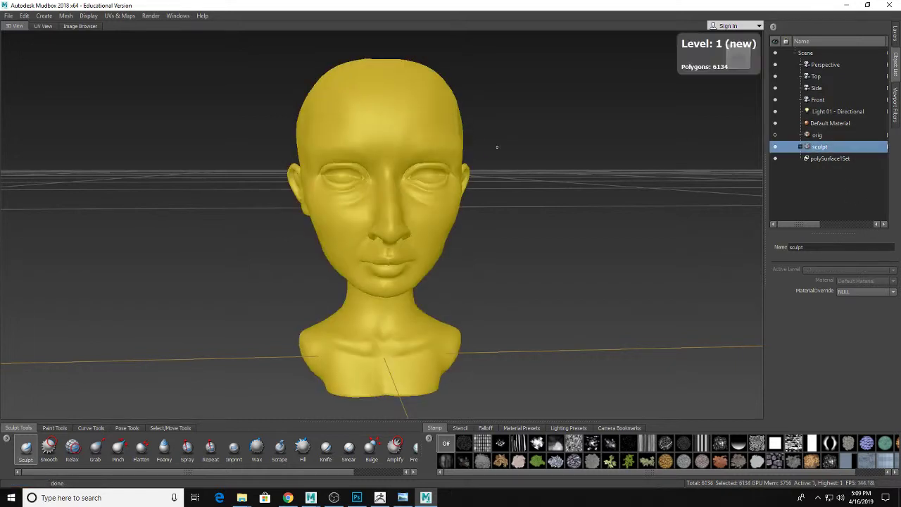
{"action": "key", "text": "shift+d"}
{"action": "key", "text": "shift+d"}
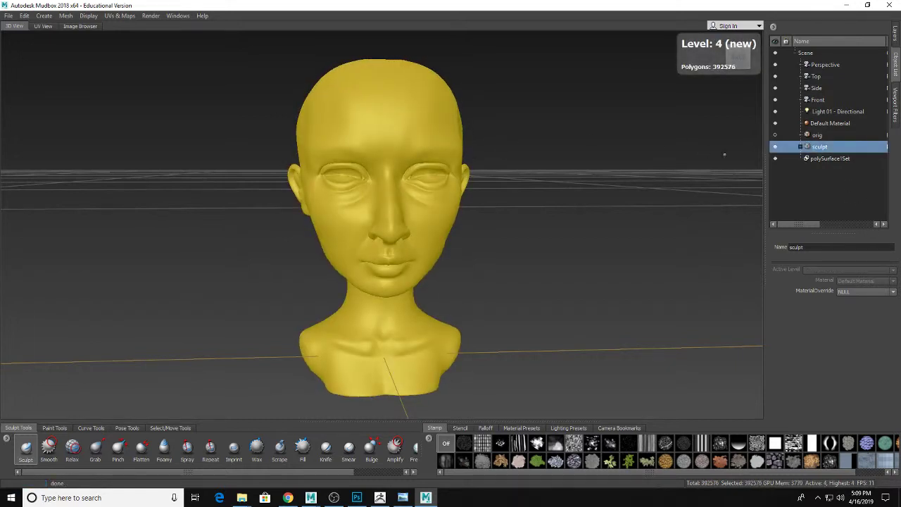
{"action": "left_click", "coordinate": [818, 189]}
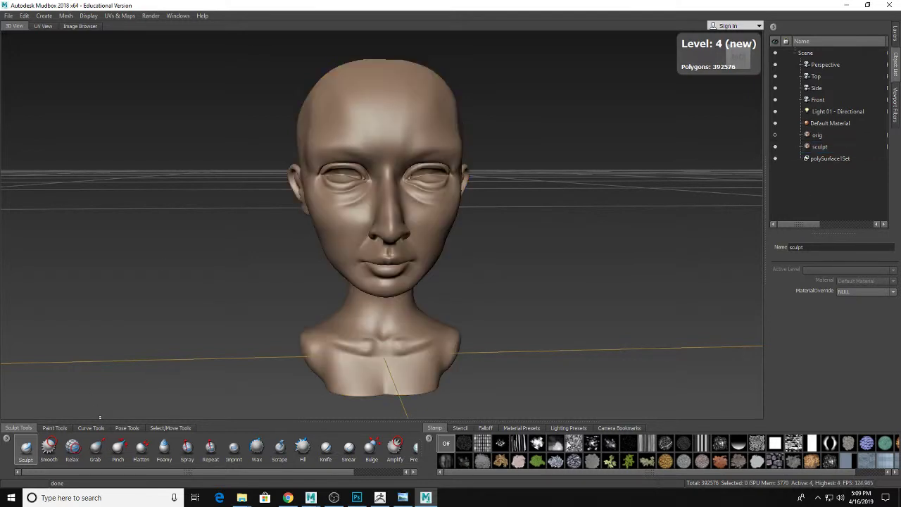
Step: Apply the vertical-streak stamp image to the Sculpt brush and try a stroke across the face
{"action": "left_click", "coordinate": [519, 442]}
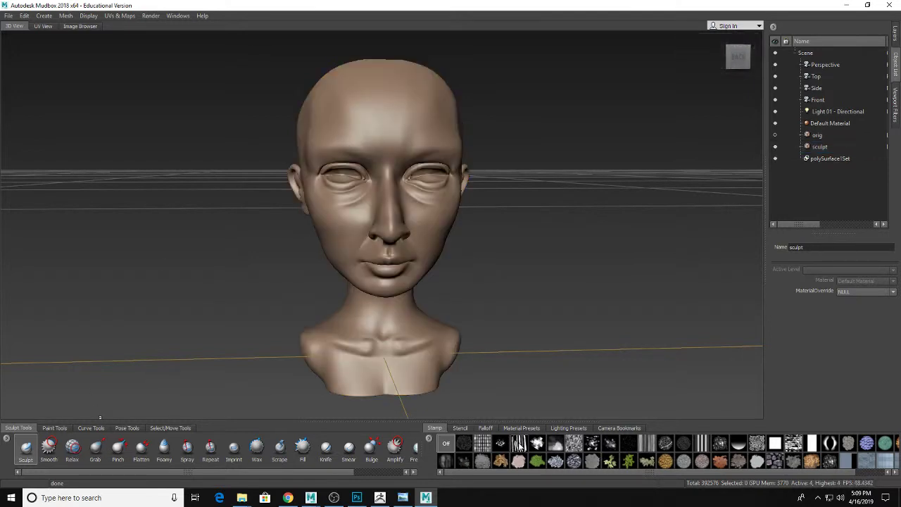
{"action": "left_click_drag", "start_coordinate": [405, 127], "coordinate": [458, 282]}
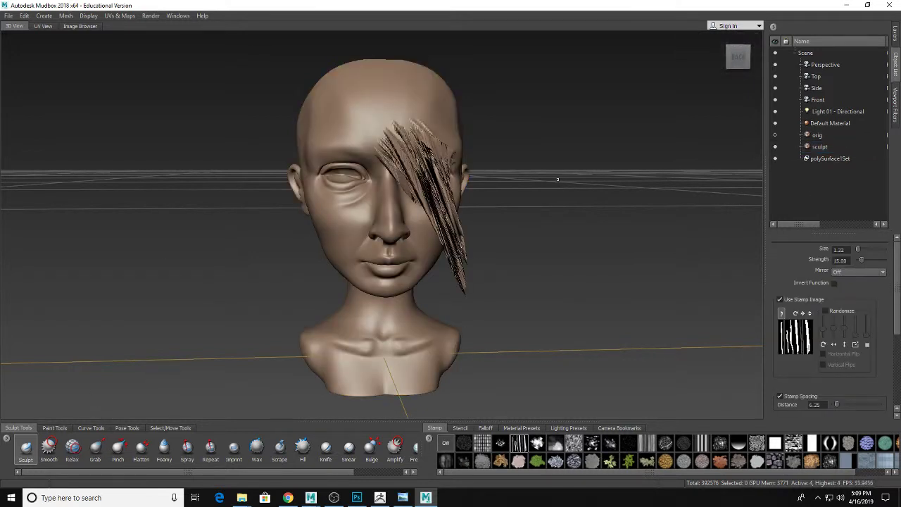
{"action": "key", "text": "ctrl+z"}
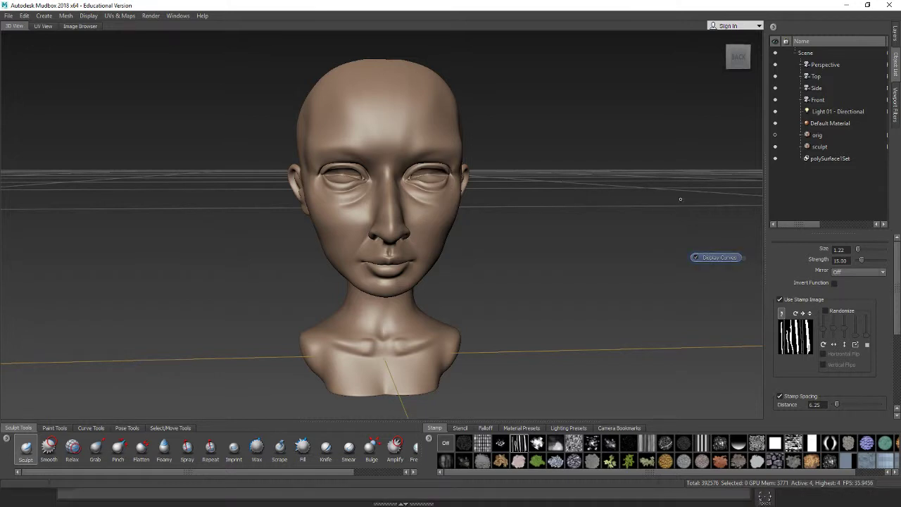
Step: Mirror the Sculpt brush across X and set its strength to 1
{"action": "left_click", "coordinate": [845, 272]}
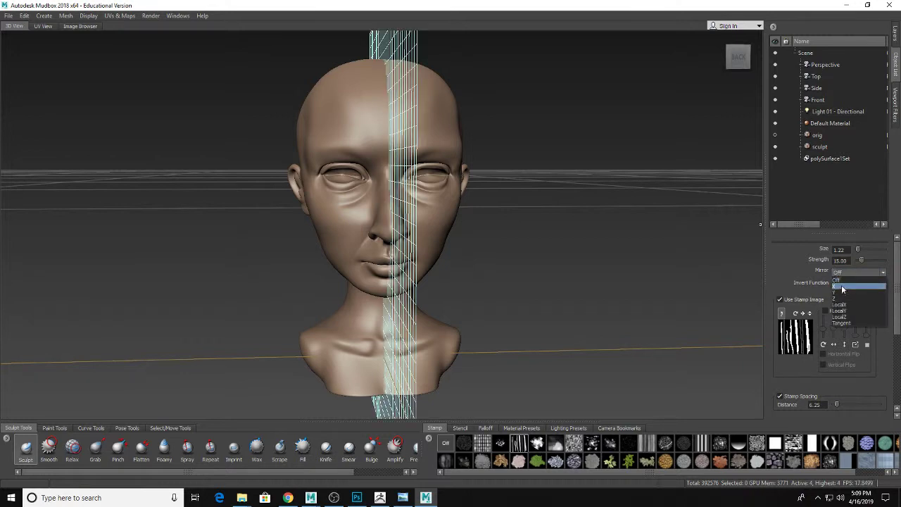
{"action": "left_click", "coordinate": [842, 286]}
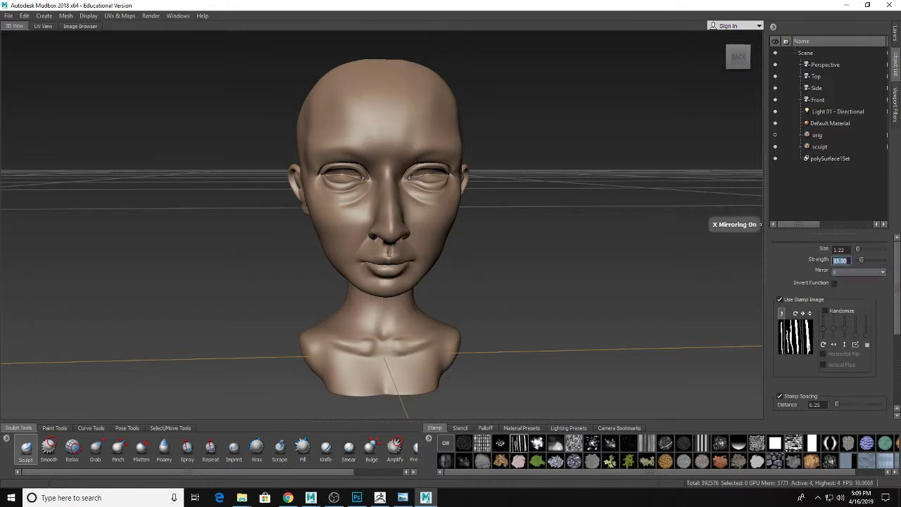
{"action": "type", "text": "1"}
{"action": "key", "text": "Return"}
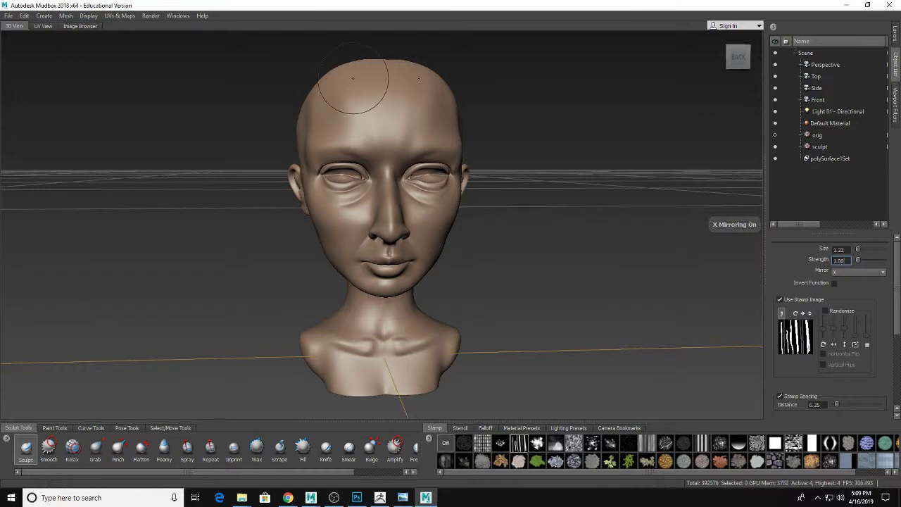
Step: Sculpt mirrored bushy eyebrows and a beard over the cheeks and jaw with the streak stamp
{"action": "mouse_move", "coordinate": [354, 93]}
{"action": "left_mouse_down"}
{"action": "mouse_move", "coordinate": [342, 134]}
{"action": "mouse_move", "coordinate": [334, 121]}
{"action": "mouse_move", "coordinate": [326, 146]}
{"action": "left_mouse_up"}
{"action": "key", "text": "ctrl+z"}
{"action": "mouse_move", "coordinate": [340, 227]}
{"action": "left_mouse_down"}
{"action": "mouse_move", "coordinate": [321, 213]}
{"action": "mouse_move", "coordinate": [326, 243]}
{"action": "mouse_move", "coordinate": [373, 296]}
{"action": "left_mouse_up"}
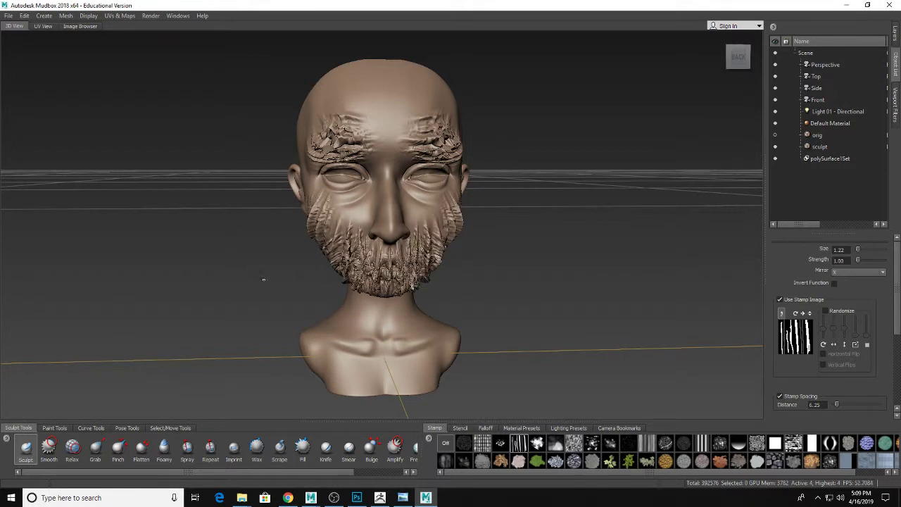
{"action": "key", "text": "alt+Tab"}
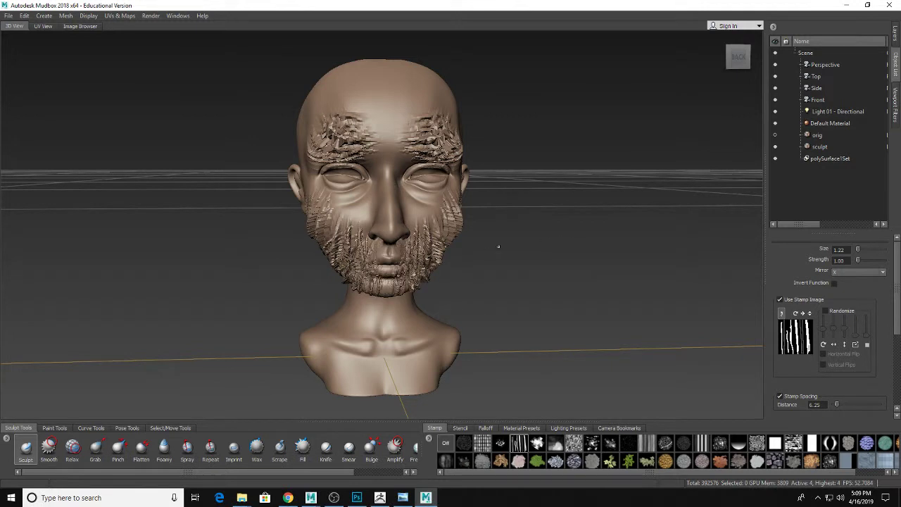
Step: Extend the beard up past the ear into sideburns and thicken it around the cheek and chin
{"action": "right_click_drag", "start_coordinate": [479, 289], "coordinate": [431, 278]}
{"action": "mouse_move", "coordinate": [490, 281]}
{"action": "right_mouse_down"}
{"action": "mouse_move", "coordinate": [455, 290]}
{"action": "mouse_move", "coordinate": [454, 263]}
{"action": "right_mouse_up"}
{"action": "left_click_drag", "start_coordinate": [502, 264], "coordinate": [417, 272], "text": "alt"}
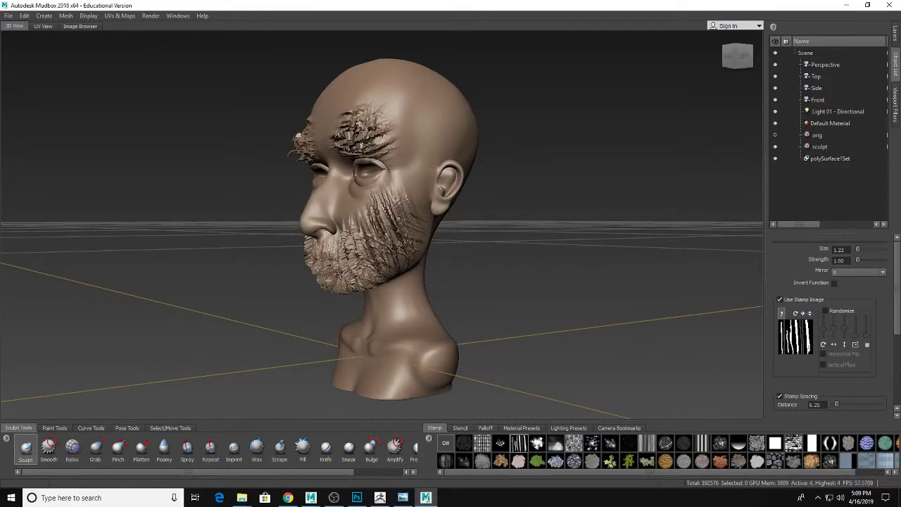
{"action": "left_click_drag", "start_coordinate": [410, 241], "coordinate": [428, 123]}
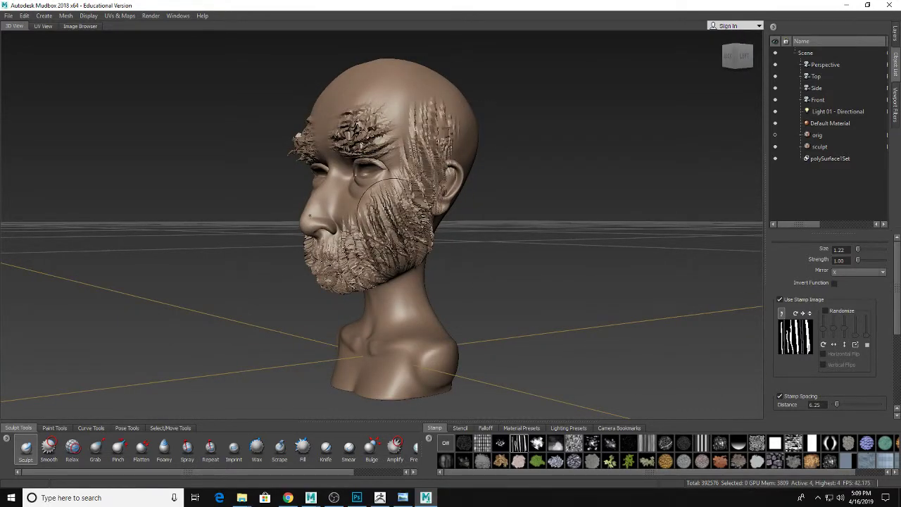
{"action": "mouse_move", "coordinate": [397, 230]}
{"action": "left_mouse_down"}
{"action": "mouse_move", "coordinate": [390, 246]}
{"action": "mouse_move", "coordinate": [331, 265]}
{"action": "left_mouse_up"}
{"action": "mouse_move", "coordinate": [422, 284]}
{"action": "right_mouse_down"}
{"action": "mouse_move", "coordinate": [457, 286]}
{"action": "mouse_move", "coordinate": [477, 270]}
{"action": "mouse_move", "coordinate": [467, 285]}
{"action": "mouse_move", "coordinate": [494, 294]}
{"action": "mouse_move", "coordinate": [503, 258]}
{"action": "mouse_move", "coordinate": [472, 279]}
{"action": "mouse_move", "coordinate": [500, 251]}
{"action": "mouse_move", "coordinate": [486, 256]}
{"action": "mouse_move", "coordinate": [502, 256]}
{"action": "mouse_move", "coordinate": [499, 323]}
{"action": "right_mouse_up"}
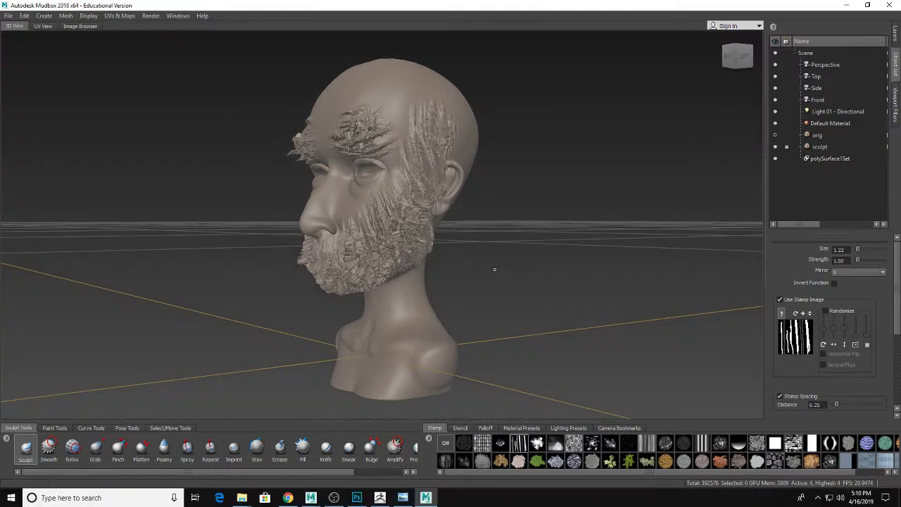
Step: Turn the head back to a front view and unlock the sculpt mesh for editing
{"action": "key", "text": "space"}
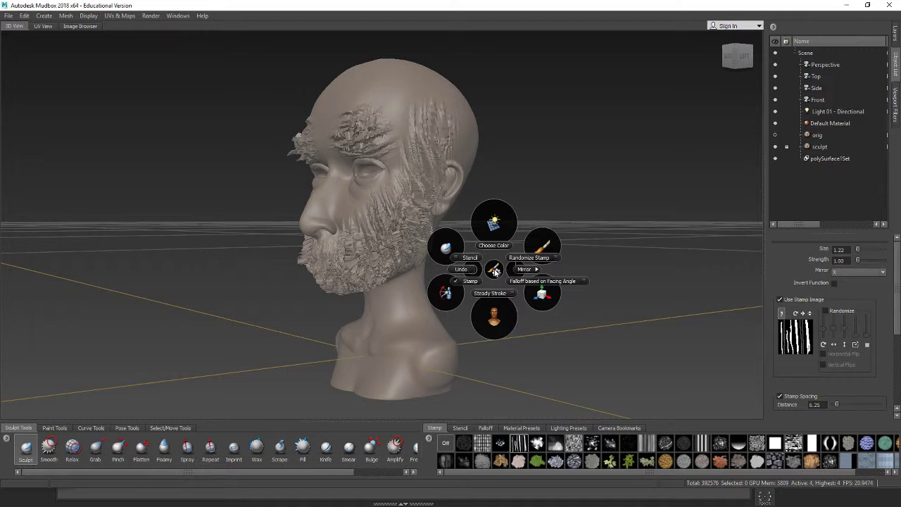
{"action": "left_click_drag", "start_coordinate": [452, 244], "coordinate": [572, 238], "text": "alt"}
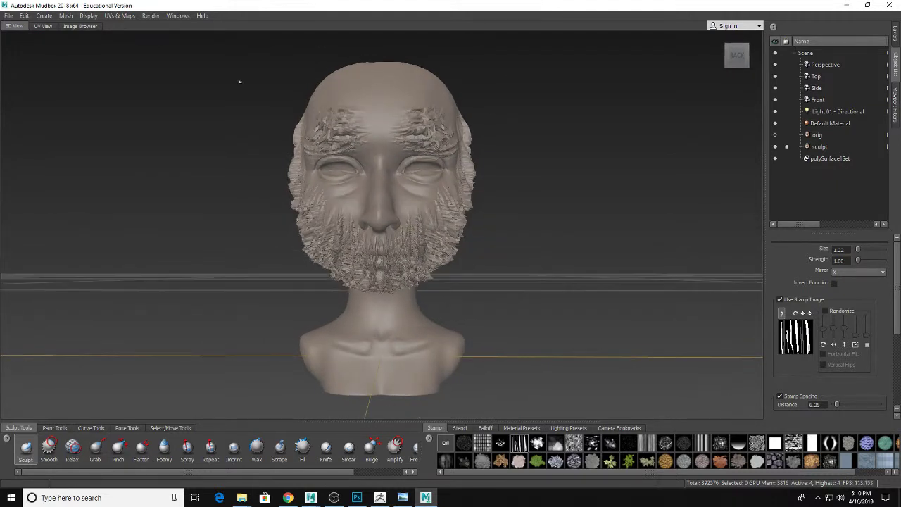
{"action": "left_click", "coordinate": [829, 152]}
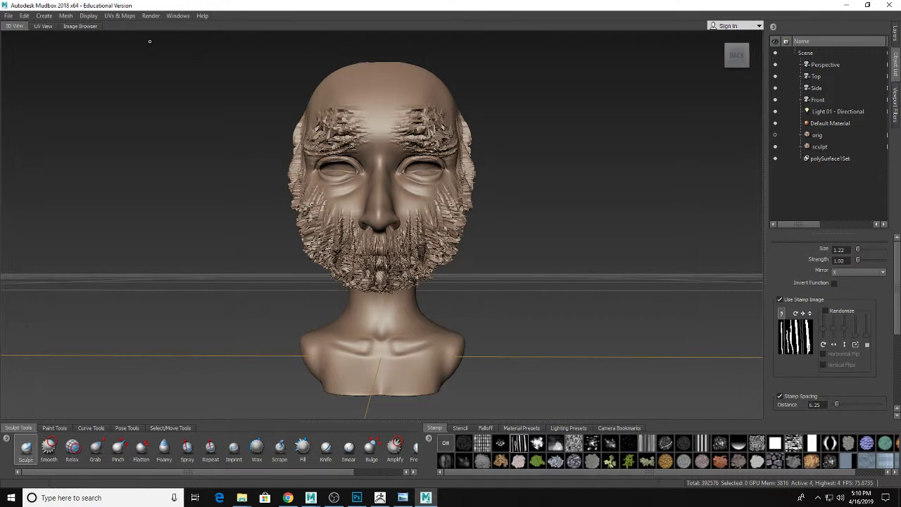
Step: Start a new texture map extraction operation and choose Displacement Map as the map to generate
{"action": "left_click", "coordinate": [129, 17]}
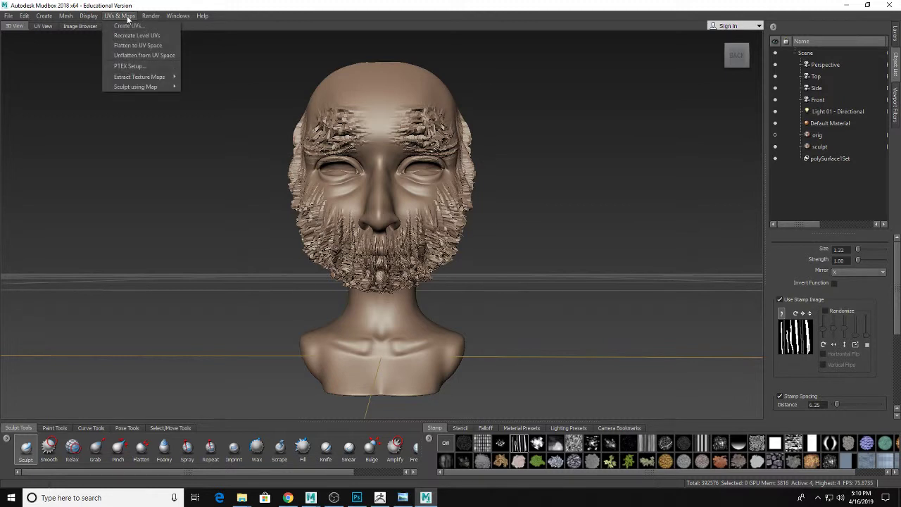
{"action": "mouse_move", "coordinate": [160, 77]}
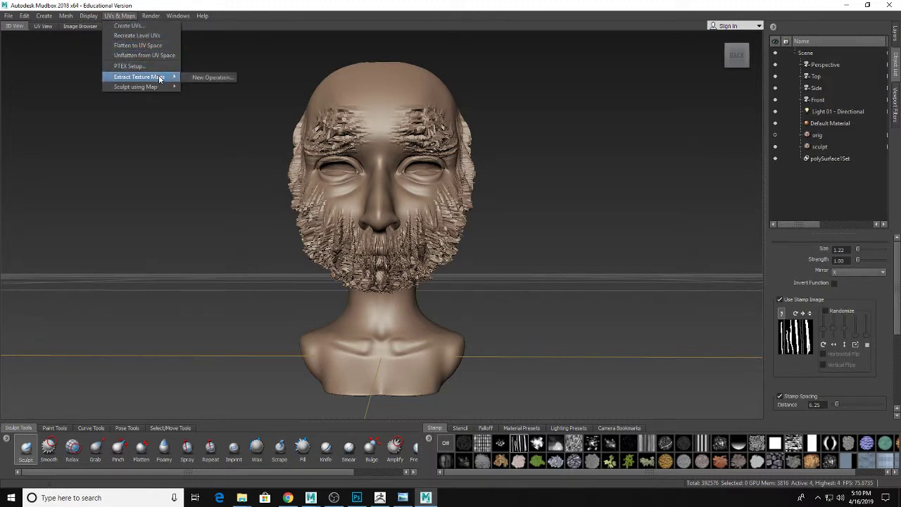
{"action": "left_click", "coordinate": [210, 77]}
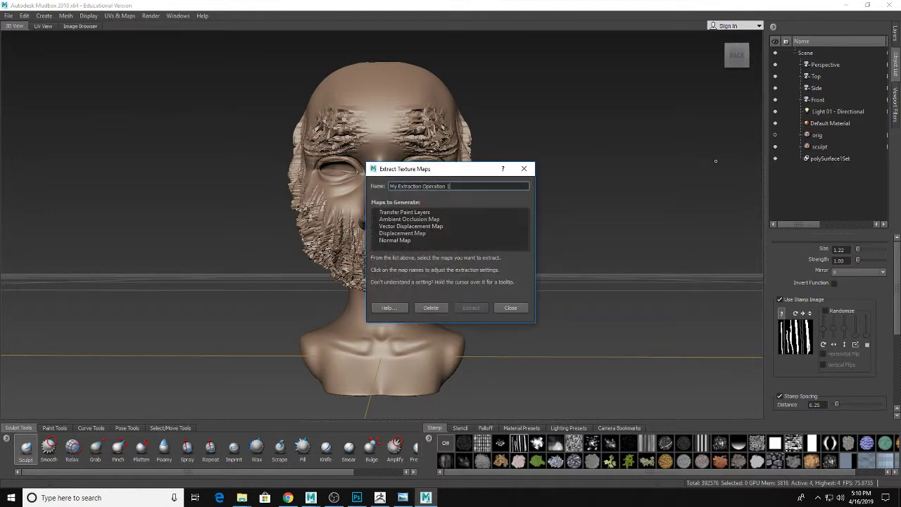
{"action": "left_click", "coordinate": [385, 234]}
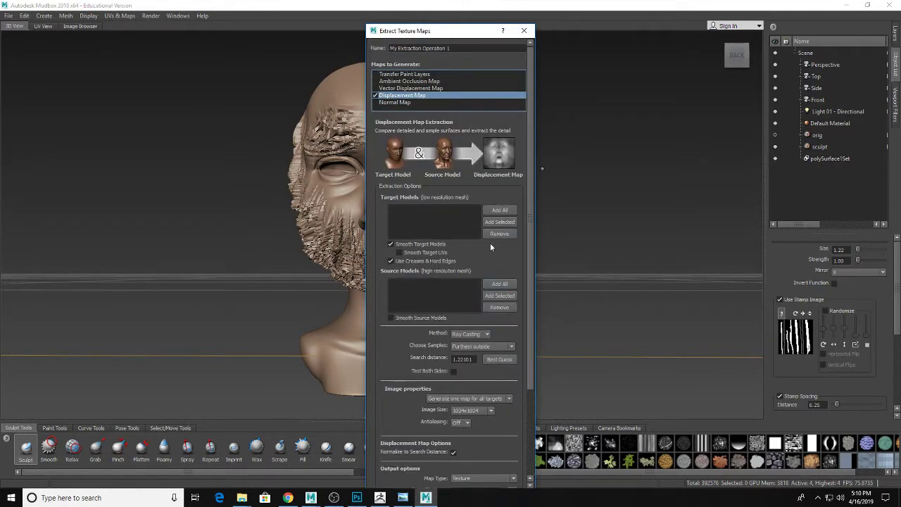
{"action": "left_click_drag", "start_coordinate": [437, 31], "coordinate": [433, 10]}
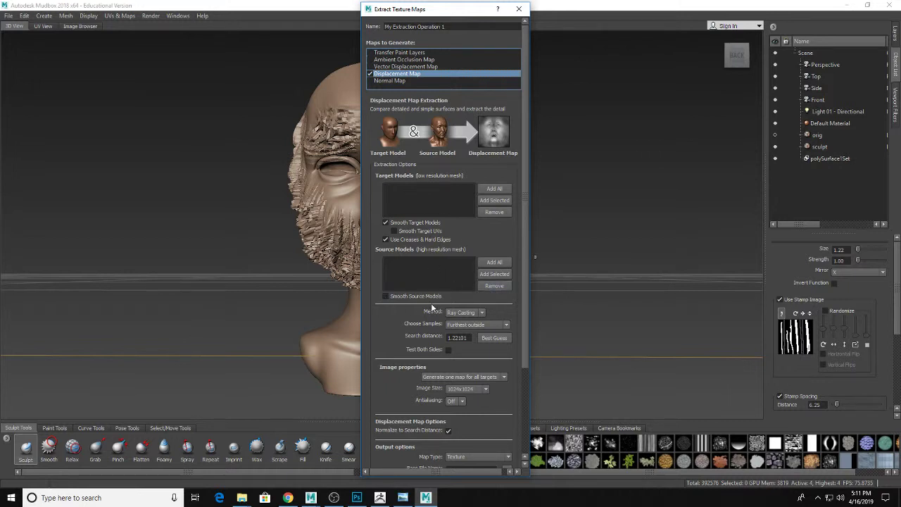
Step: Unhide the orig mesh and add its level_0 as the low-resolution target model for the extraction
{"action": "left_click", "coordinate": [819, 138]}
{"action": "left_click", "coordinate": [774, 137]}
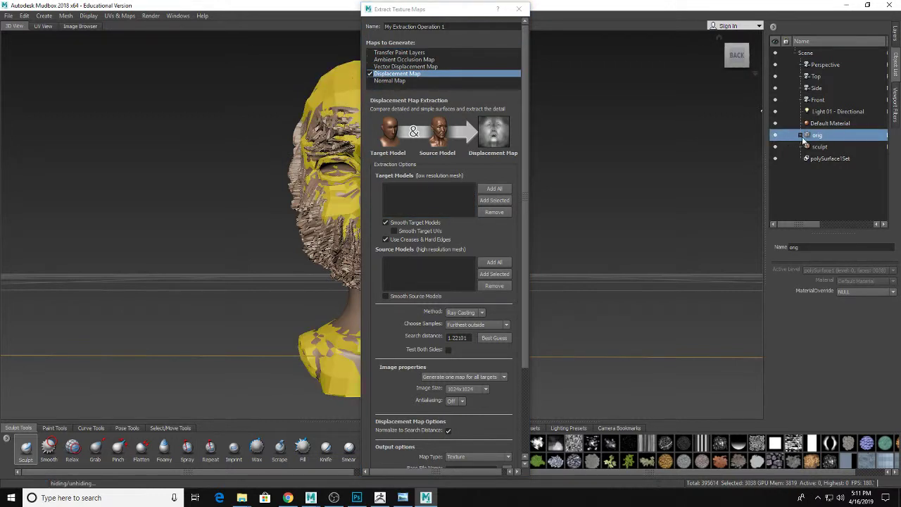
{"action": "left_click", "coordinate": [801, 135]}
{"action": "left_click", "coordinate": [826, 147]}
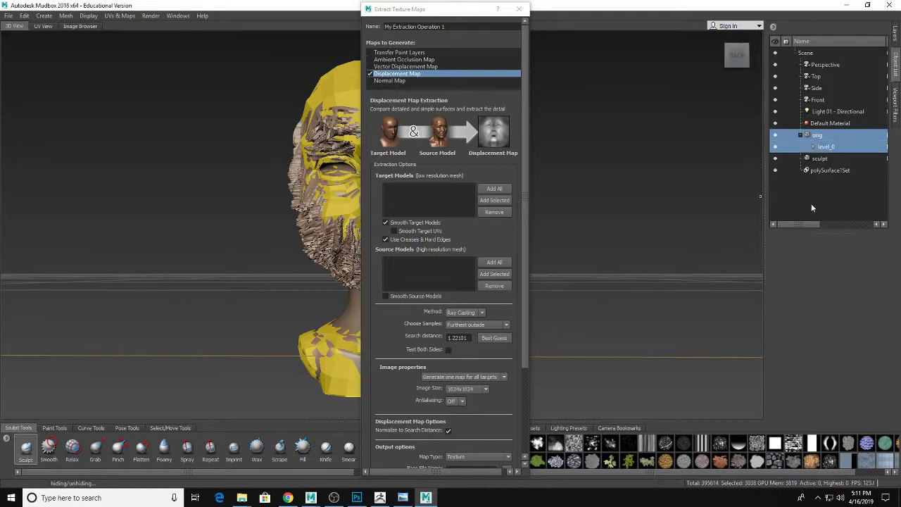
{"action": "left_click", "coordinate": [485, 202]}
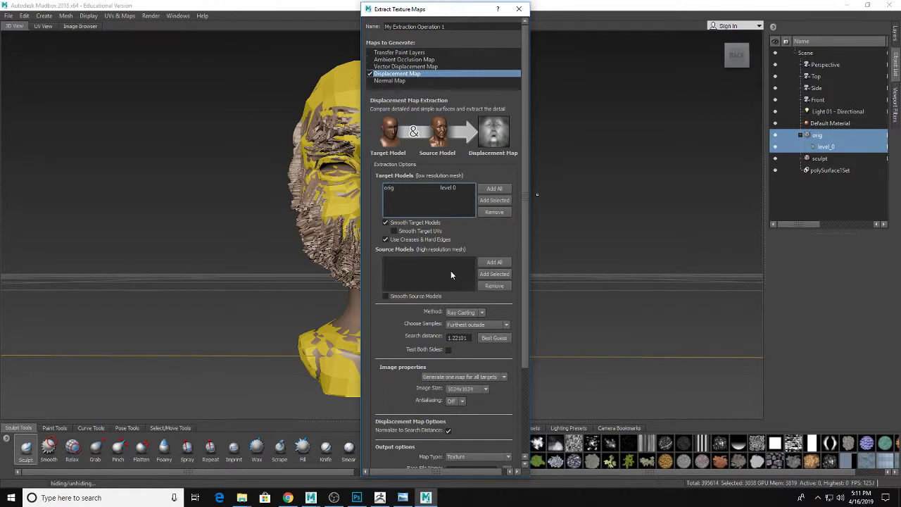
Step: Add level_4 of the sculpt mesh as the high-resolution source model
{"action": "left_click", "coordinate": [827, 158]}
{"action": "left_click", "coordinate": [798, 158]}
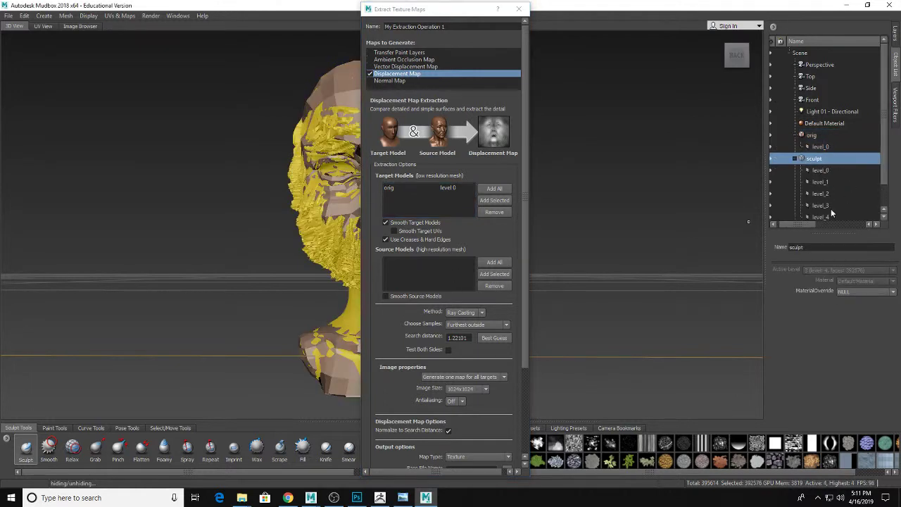
{"action": "scroll", "coordinate": [833, 214], "scroll_direction": "down", "scroll_amount": 1}
{"action": "left_click", "coordinate": [828, 196]}
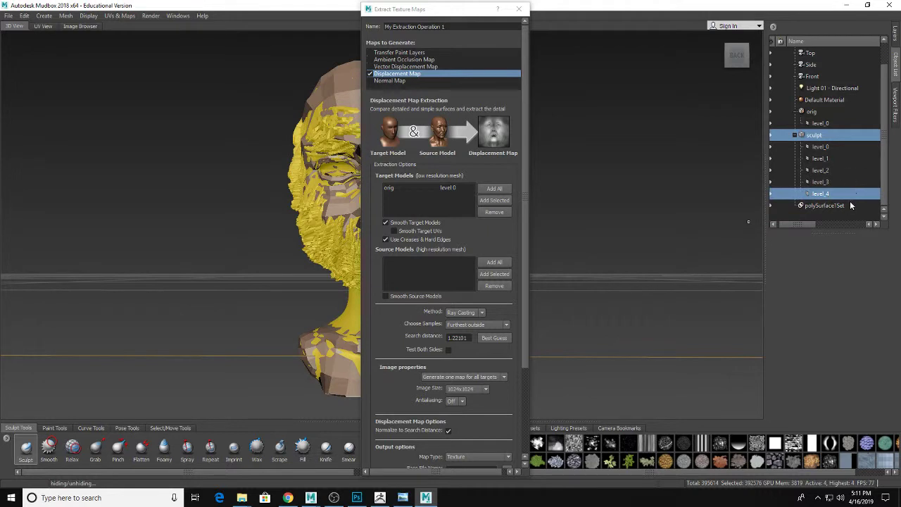
{"action": "left_click", "coordinate": [494, 273]}
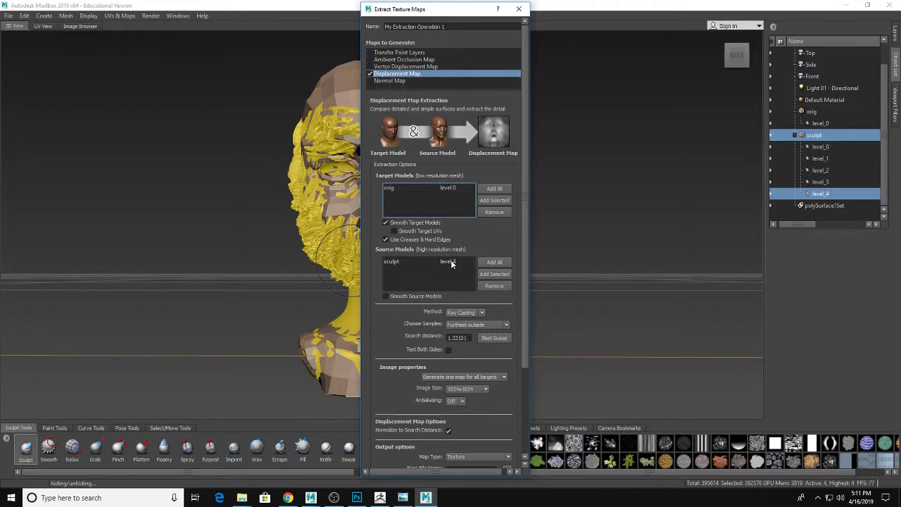
Step: Enable smoothing of the source models and set the extraction method to Subdivision
{"action": "scroll", "coordinate": [451, 264], "scroll_direction": "down", "scroll_amount": 1}
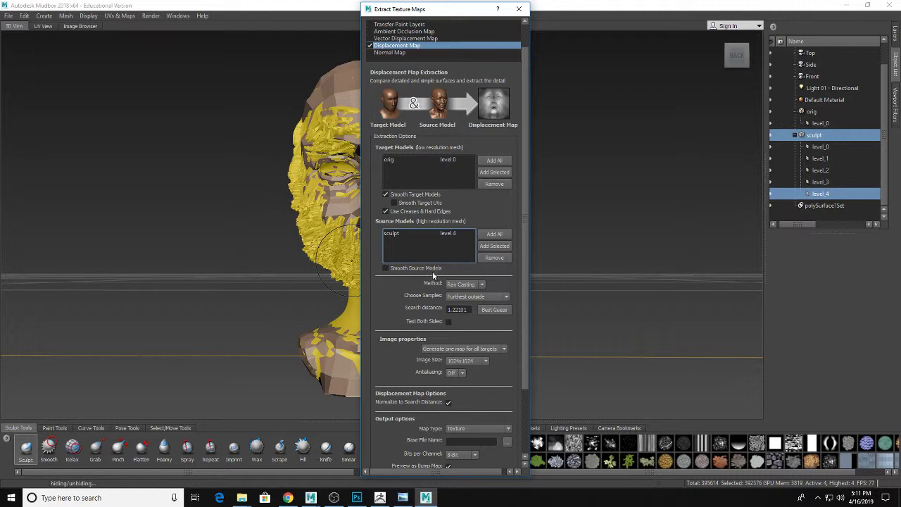
{"action": "left_click", "coordinate": [385, 269]}
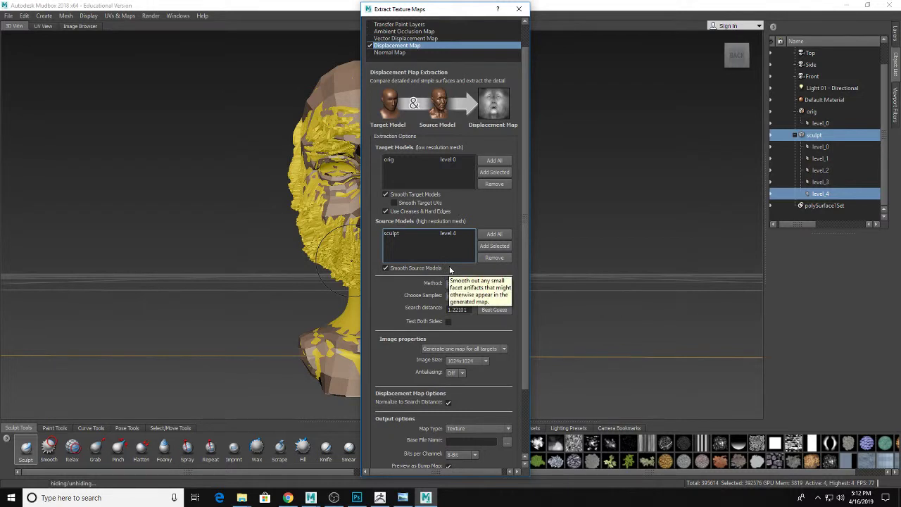
{"action": "left_click", "coordinate": [470, 286]}
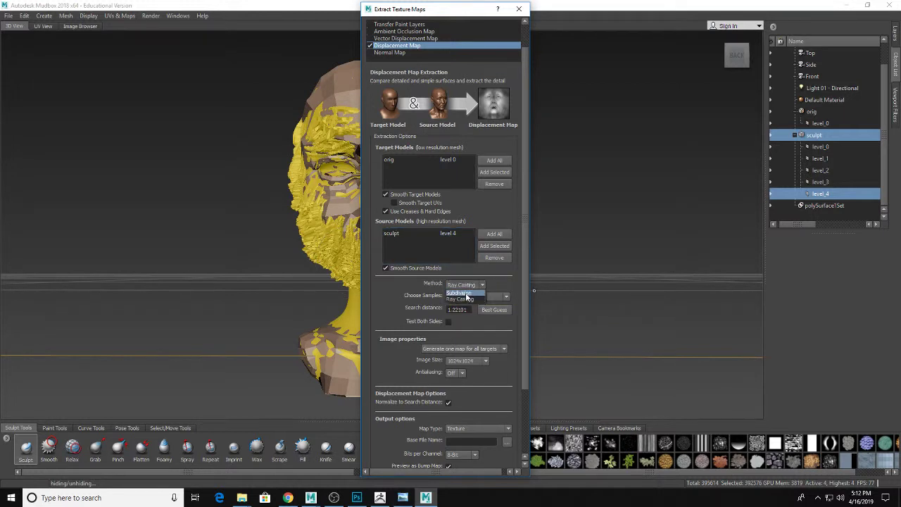
{"action": "left_click", "coordinate": [465, 293]}
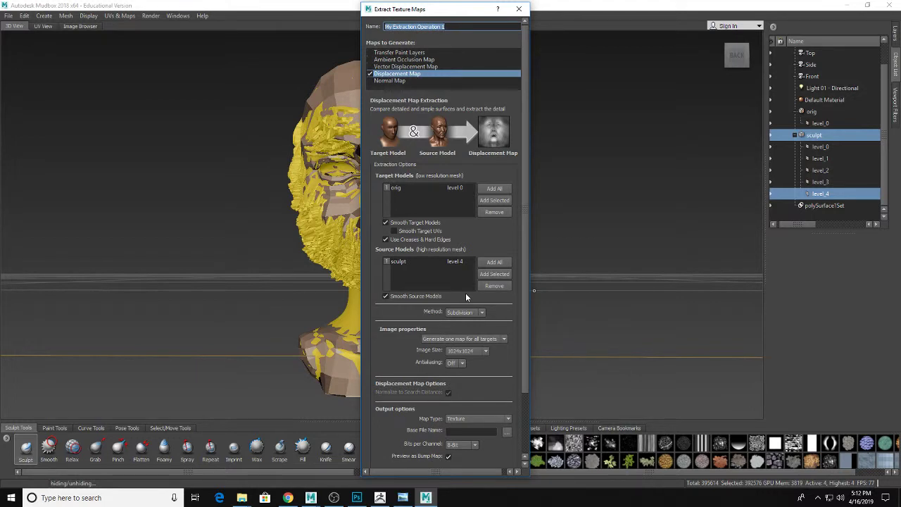
Step: Set the displacement map's image size to 2048x2048 and its antialiasing to 6X
{"action": "scroll", "coordinate": [469, 291], "scroll_direction": "down", "scroll_amount": 2}
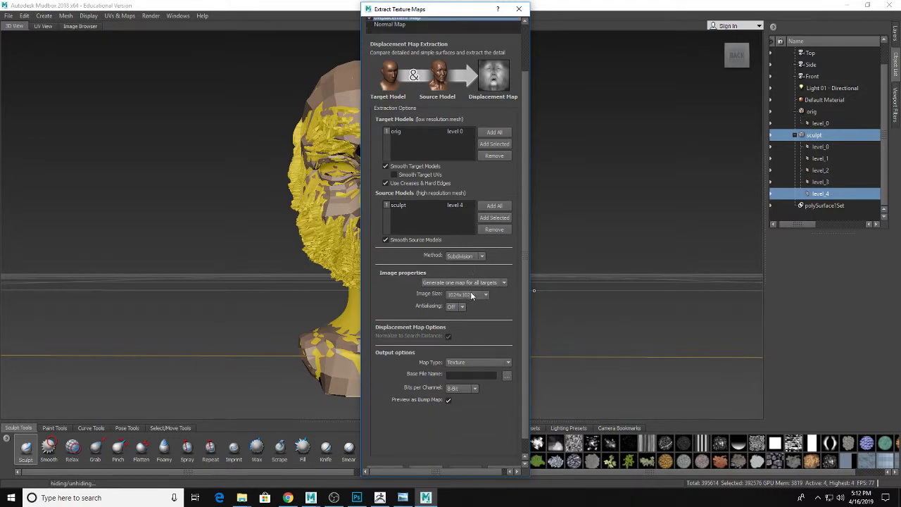
{"action": "left_click", "coordinate": [476, 296]}
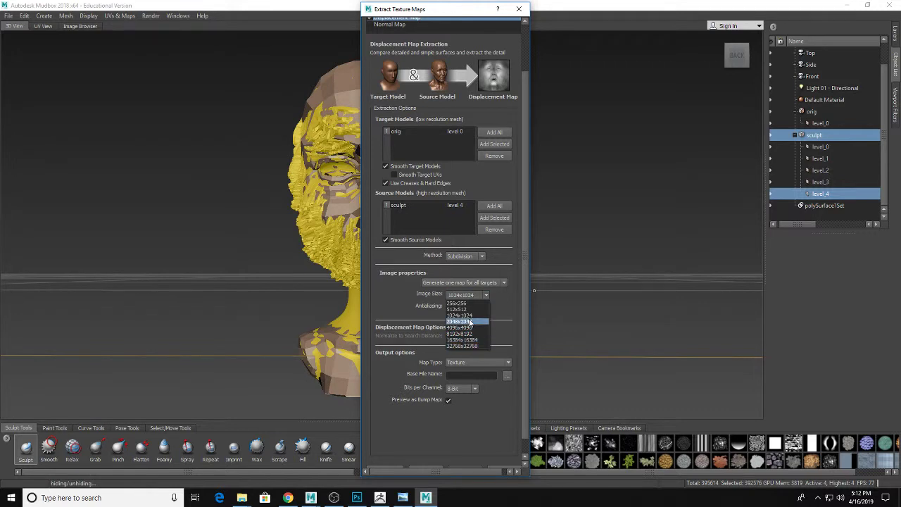
{"action": "left_click", "coordinate": [470, 322]}
{"action": "left_click", "coordinate": [456, 307]}
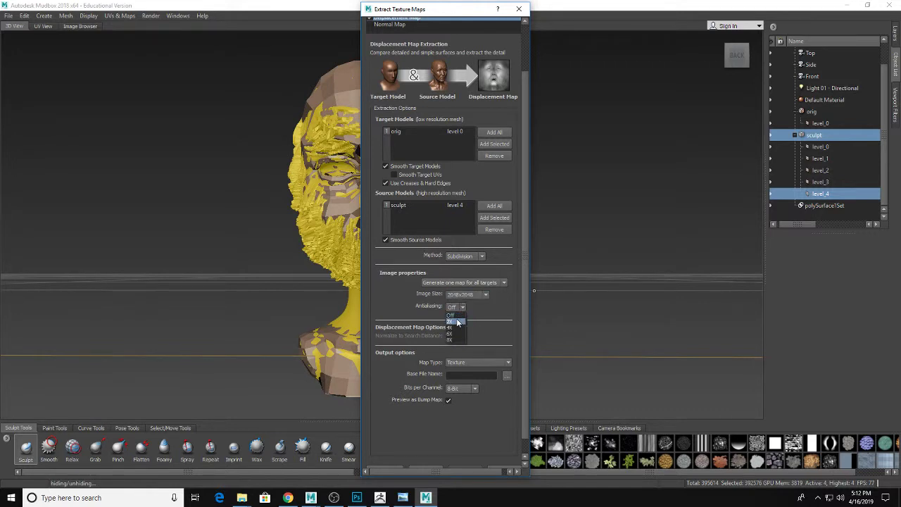
{"action": "left_click", "coordinate": [458, 322]}
Step: Set the bits per channel to 32-Bit FP and name the output file dispmud as a PNG in the scenes folder
{"action": "left_click", "coordinate": [460, 390]}
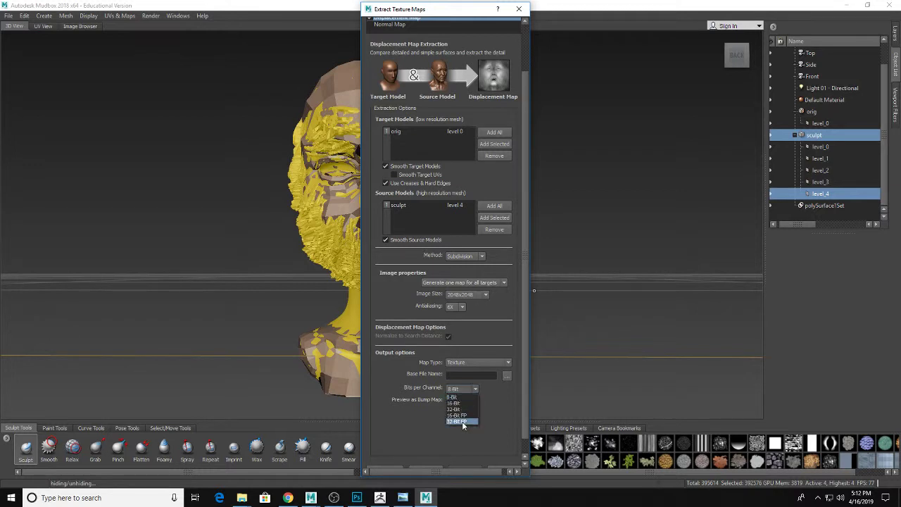
{"action": "left_click", "coordinate": [458, 422]}
{"action": "left_click", "coordinate": [506, 376]}
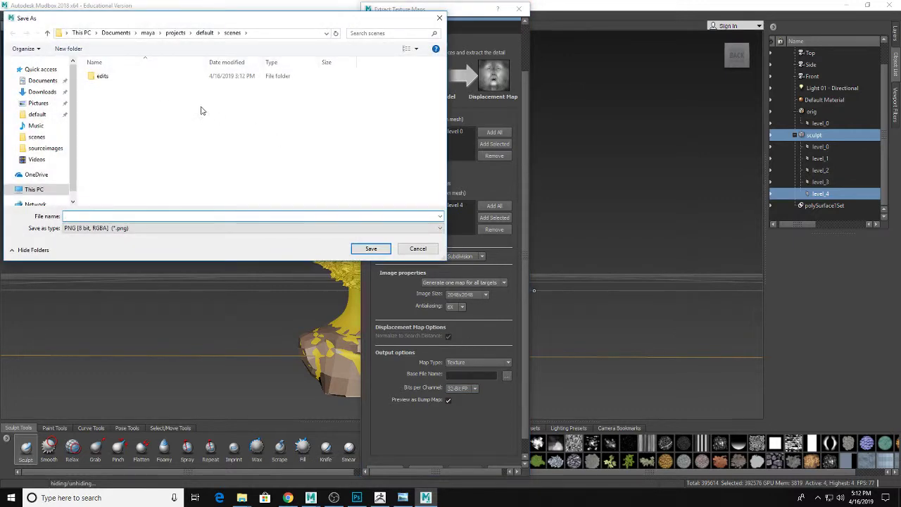
{"action": "type", "text": "dispmud"}
{"action": "key", "text": "Return"}
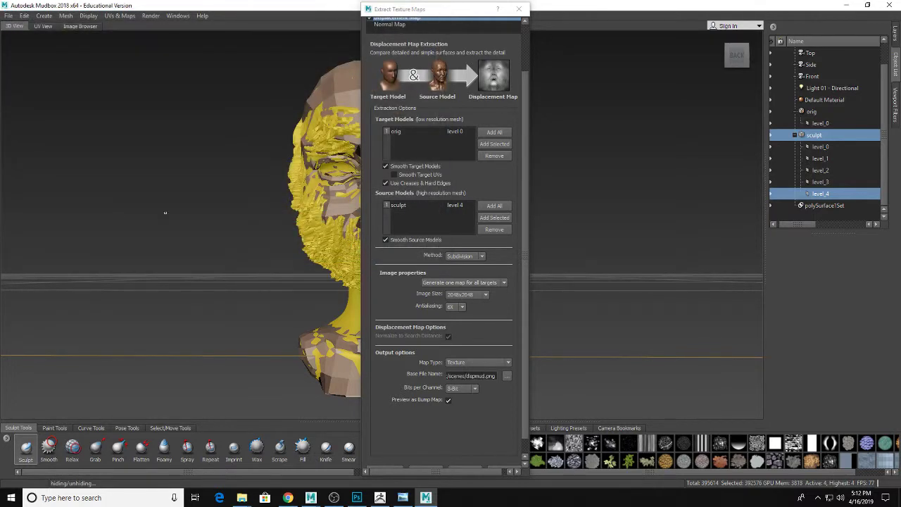
Step: Set the output file to muddisp in the scenes folder as TIFF [32 bit Floating Point, RGBA]
{"action": "left_click", "coordinate": [506, 376]}
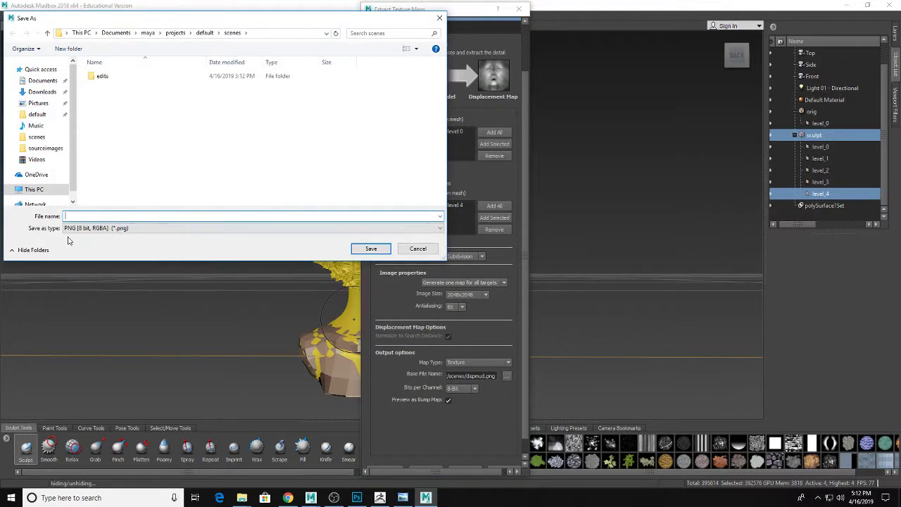
{"action": "left_click", "coordinate": [92, 228]}
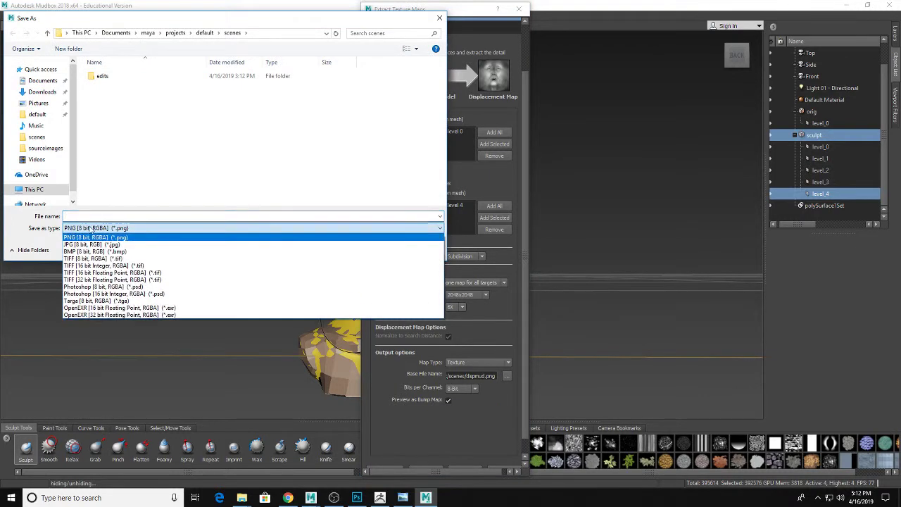
{"action": "left_click", "coordinate": [101, 279]}
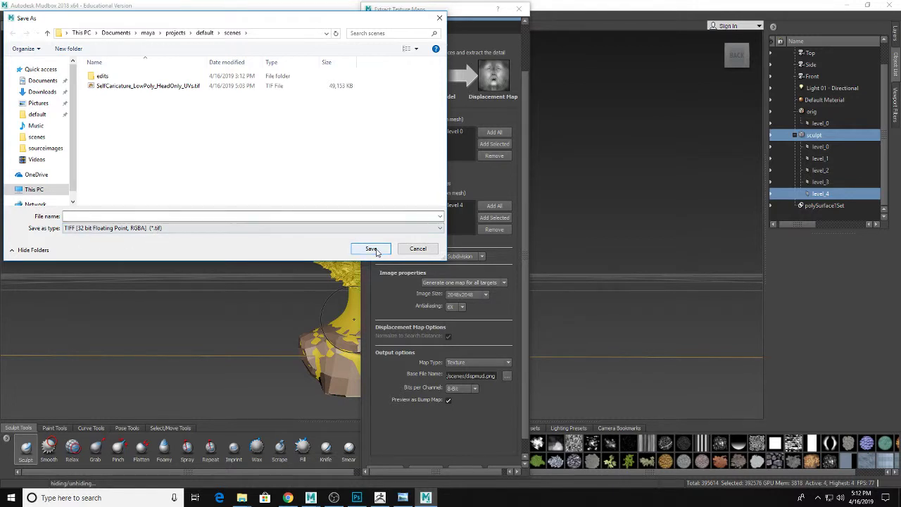
{"action": "left_click", "coordinate": [131, 216]}
{"action": "type", "text": "mu"}
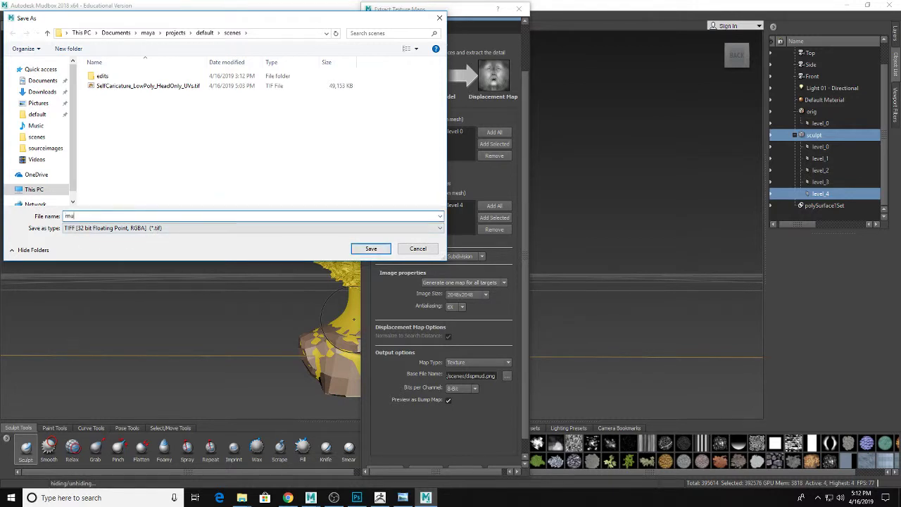
{"action": "type", "text": "ddisp"}
{"action": "key", "text": "Return"}
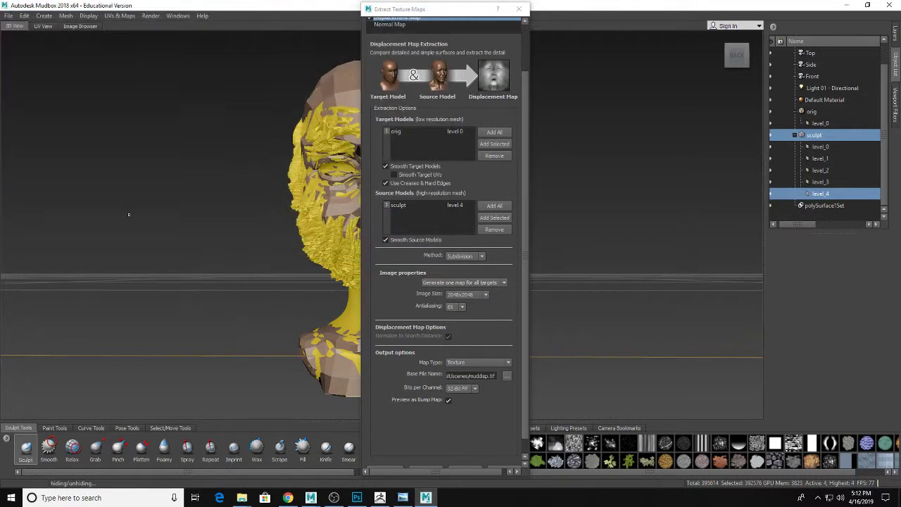
Step: Extract the displacement map with the current settings and acknowledge the extraction messages
{"action": "left_click_drag", "start_coordinate": [375, 11], "coordinate": [379, 0]}
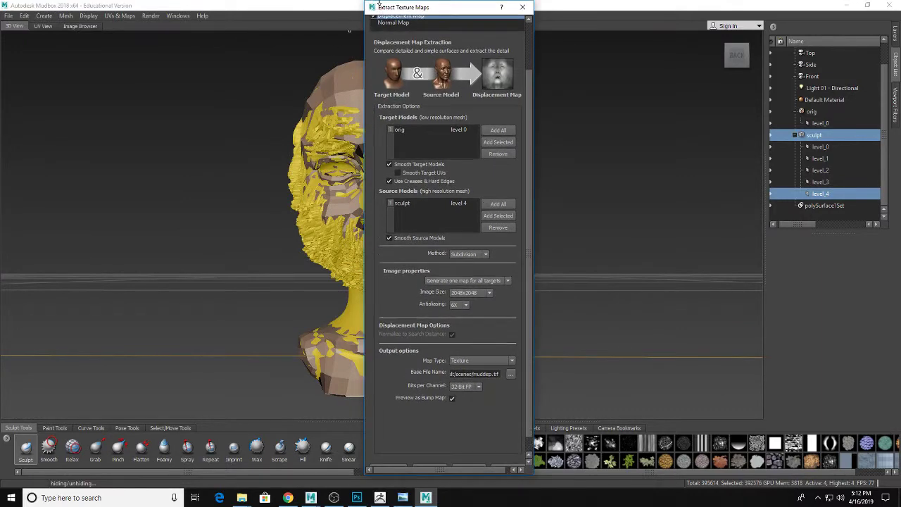
{"action": "scroll", "coordinate": [472, 317], "scroll_direction": "down", "scroll_amount": 1}
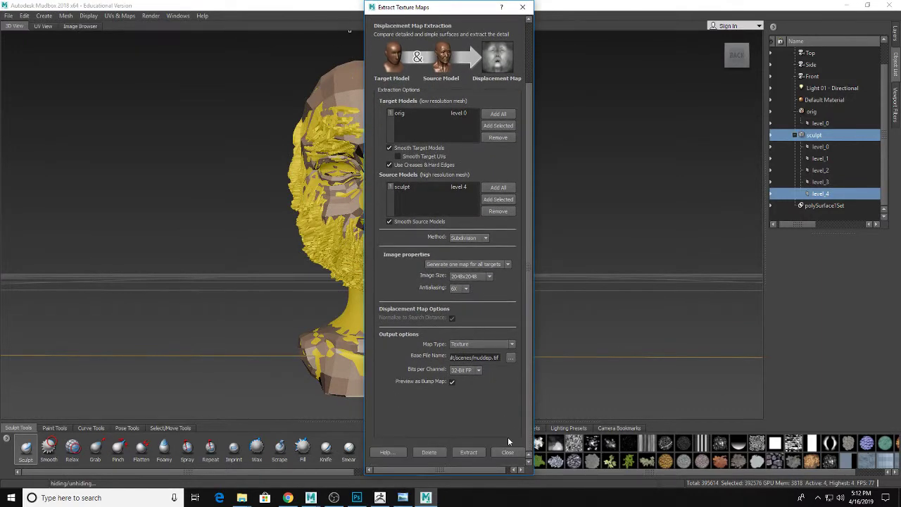
{"action": "left_click", "coordinate": [469, 454]}
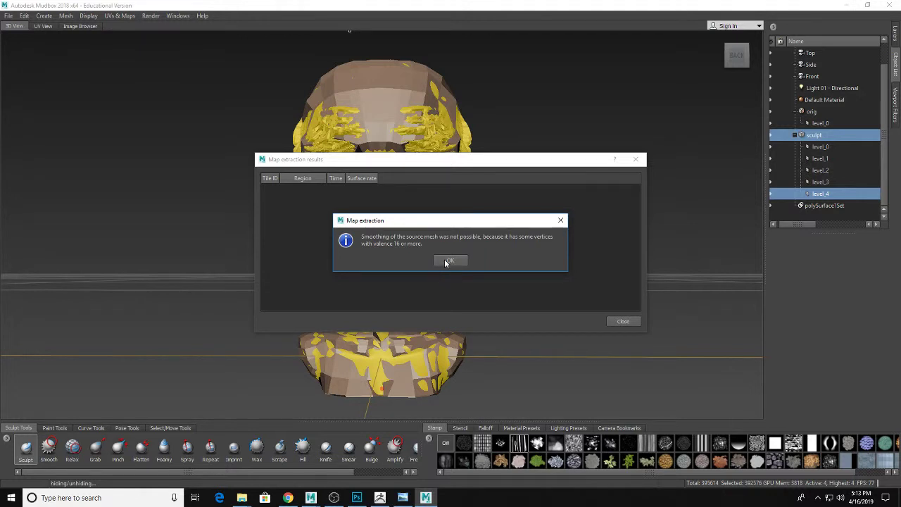
{"action": "left_click", "coordinate": [445, 260]}
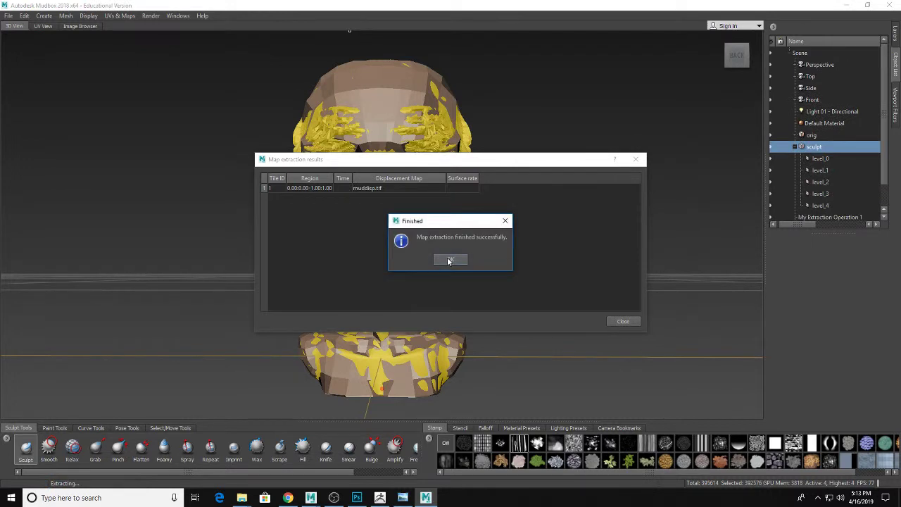
{"action": "left_click", "coordinate": [449, 260]}
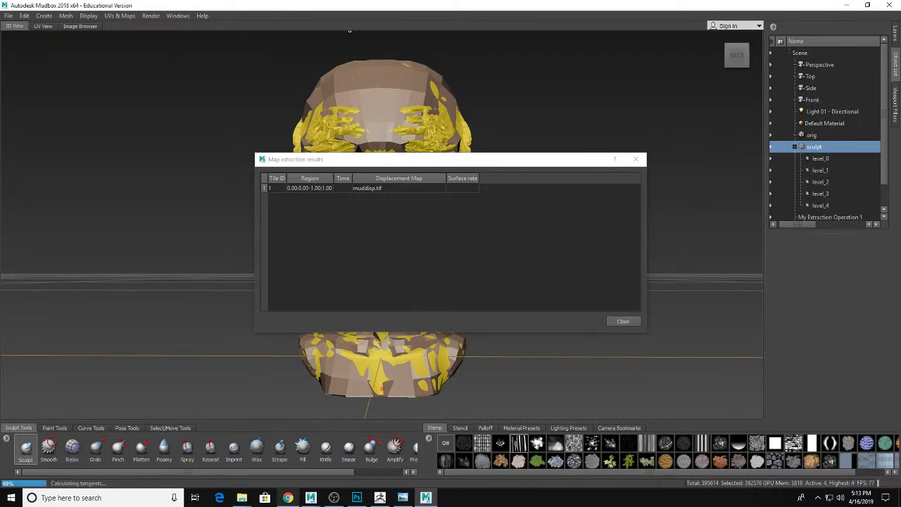
Step: Switch to Maya, where pCube1 has to be deleted and the hidden polySurface1 head mesh shown
{"action": "mouse_move", "coordinate": [352, 502]}
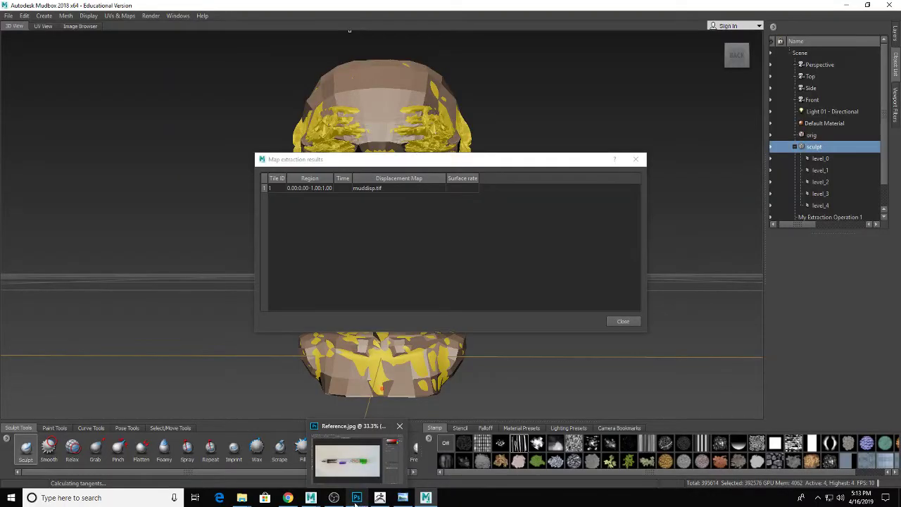
{"action": "left_click", "coordinate": [349, 459]}
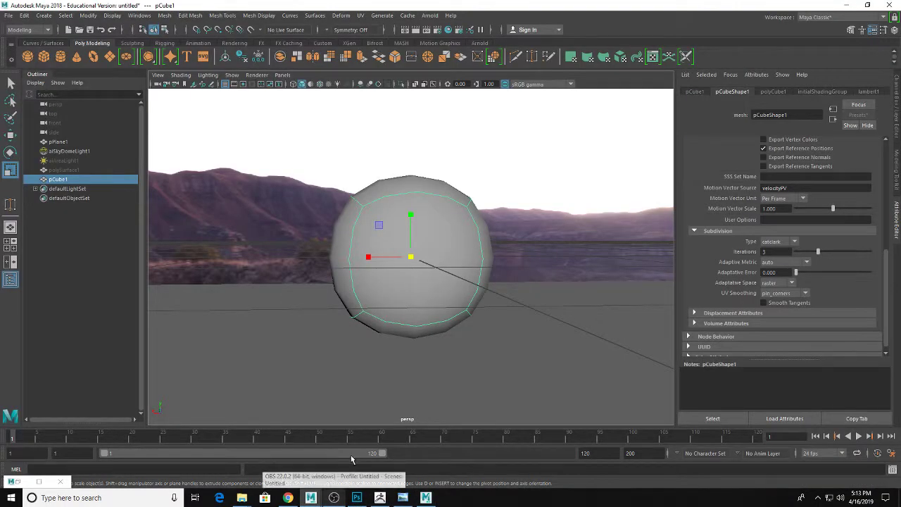
{"action": "key", "text": "Delete"}
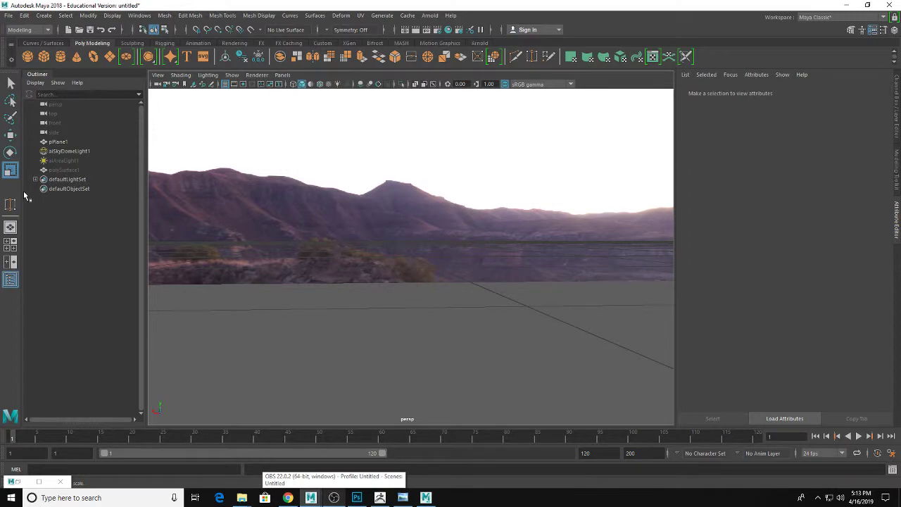
{"action": "left_click", "coordinate": [63, 170]}
{"action": "key", "text": "shift+h"}
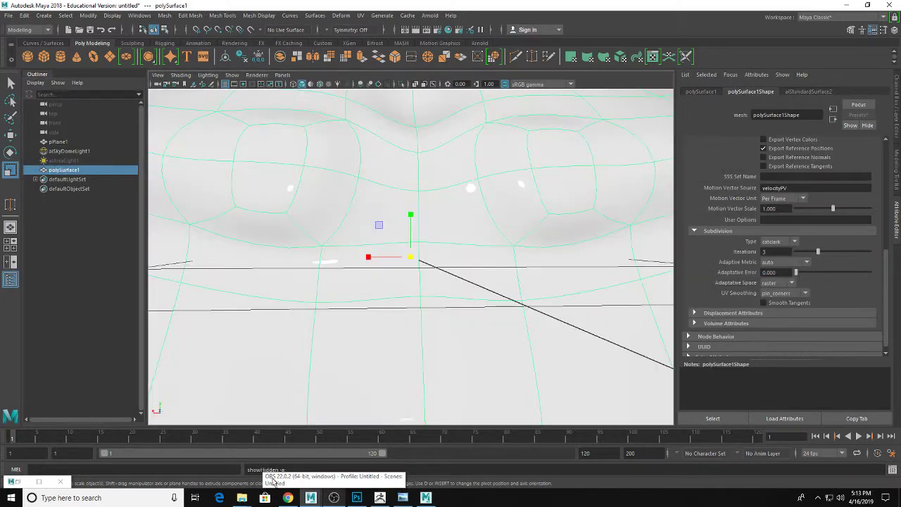
Step: Open muddisp.tif from the scenes folder to examine the extracted displacement map, and return to Maya
{"action": "mouse_move", "coordinate": [241, 498]}
{"action": "left_click", "coordinate": [343, 452]}
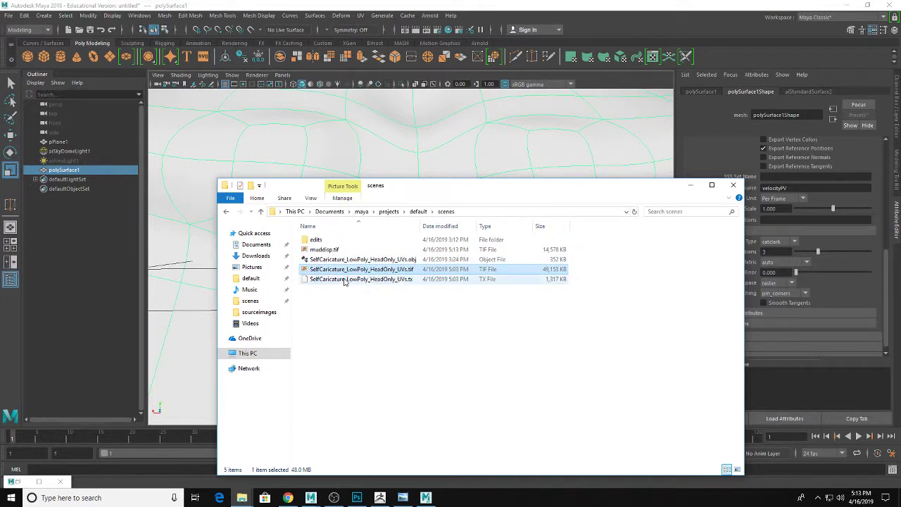
{"action": "double_click", "coordinate": [324, 249]}
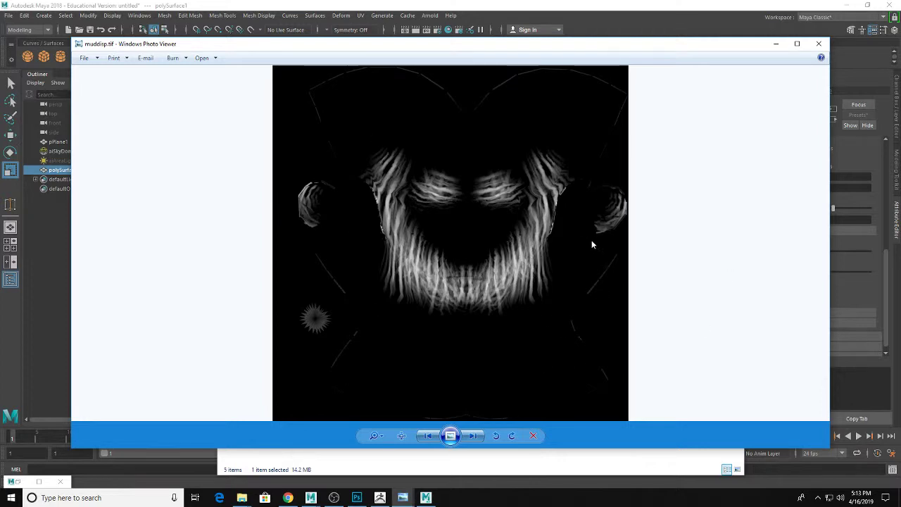
{"action": "left_click", "coordinate": [820, 44]}
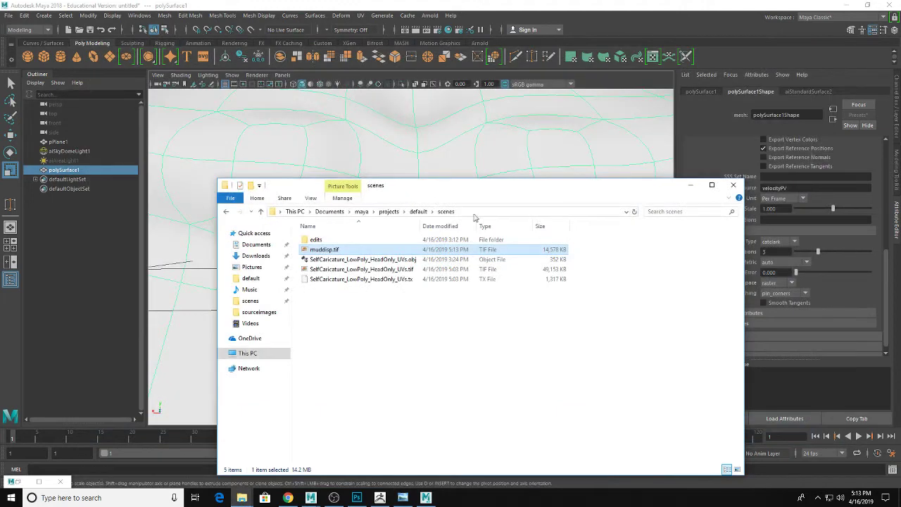
{"action": "left_click", "coordinate": [691, 180]}
Step: Delete the sky dome light from the scene
{"action": "scroll", "coordinate": [592, 204], "scroll_direction": "down", "scroll_amount": 6}
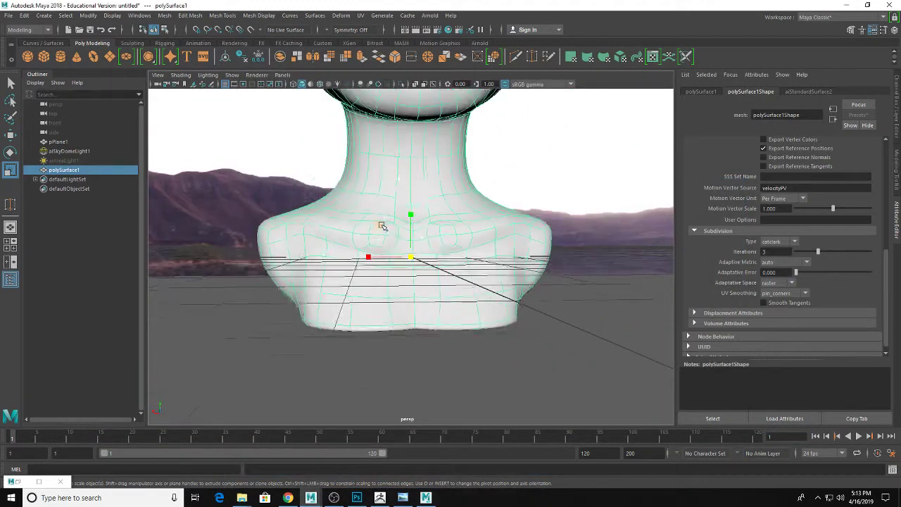
{"action": "left_click", "coordinate": [553, 258]}
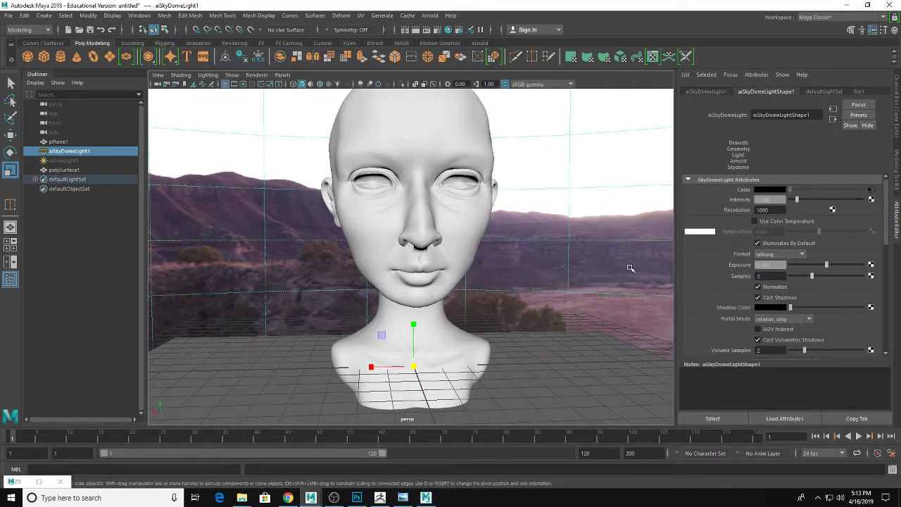
{"action": "key", "text": "Delete"}
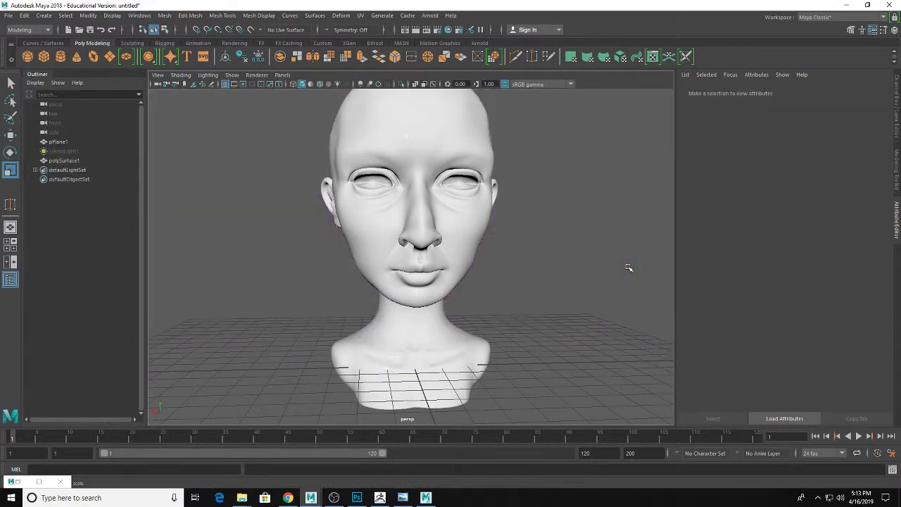
Step: Select the head mesh and check the list of plug-ins in the Plug-in Manager
{"action": "left_click", "coordinate": [421, 177]}
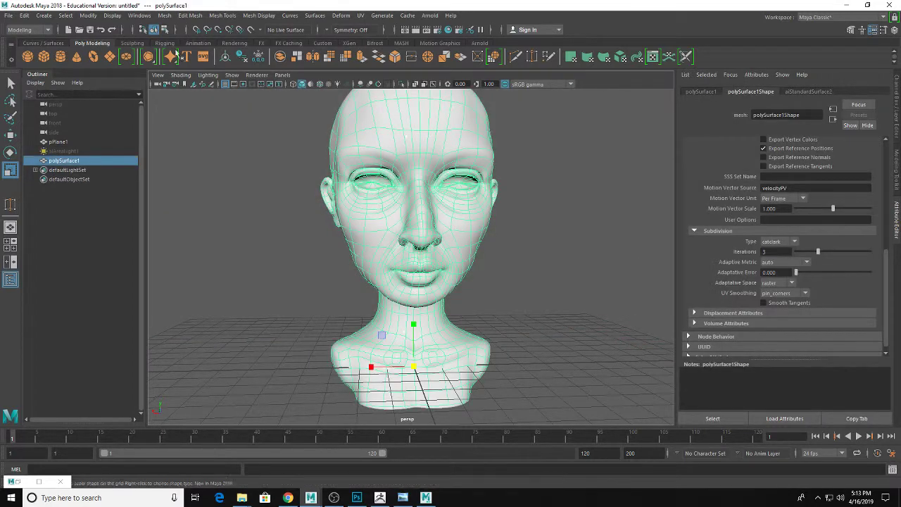
{"action": "left_click", "coordinate": [132, 17]}
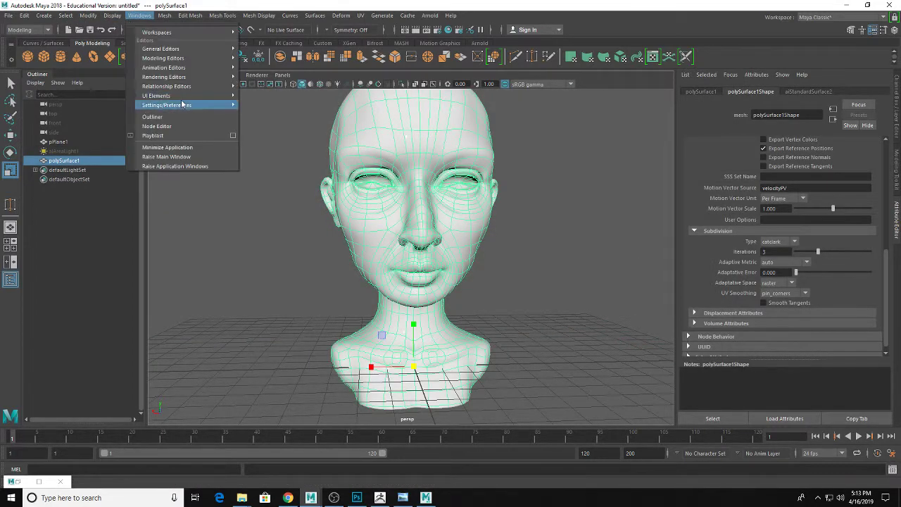
{"action": "left_click", "coordinate": [276, 174]}
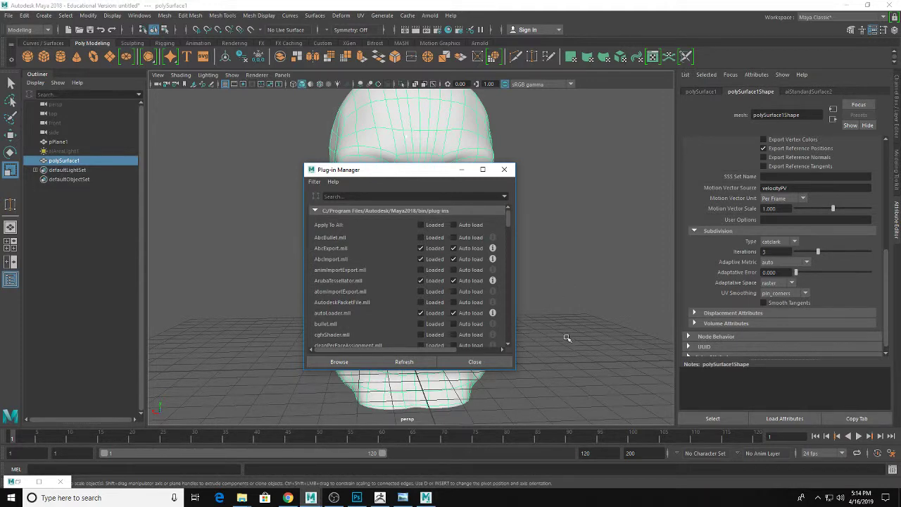
{"action": "left_click", "coordinate": [483, 362]}
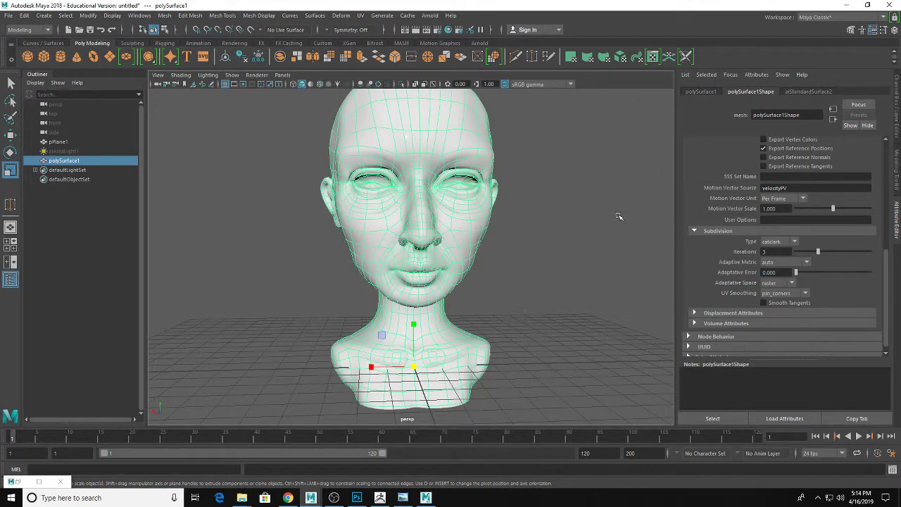
Step: Undo the deletion of the sky dome light and select the head mesh to review its shape attributes
{"action": "key", "text": "ctrl+z"}
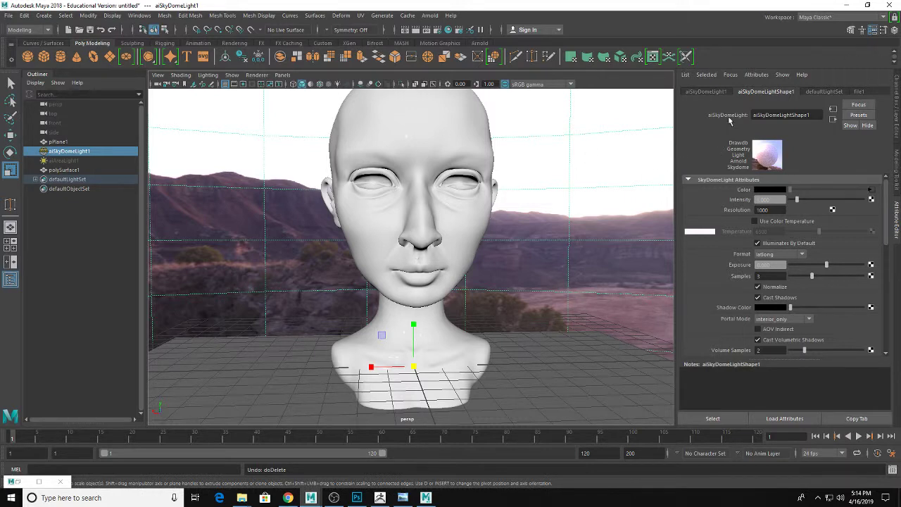
{"action": "left_click", "coordinate": [487, 125]}
{"action": "scroll", "coordinate": [703, 168], "scroll_direction": "up", "scroll_amount": 6}
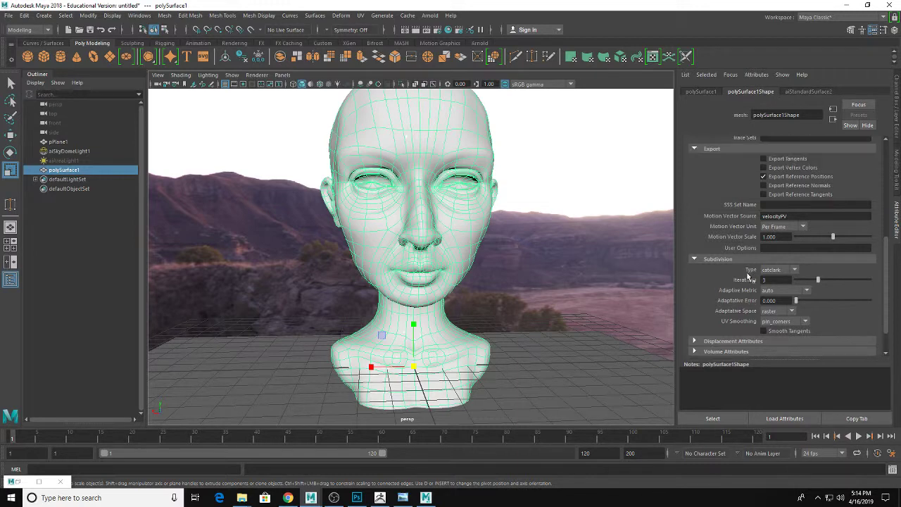
{"action": "left_click", "coordinate": [704, 156]}
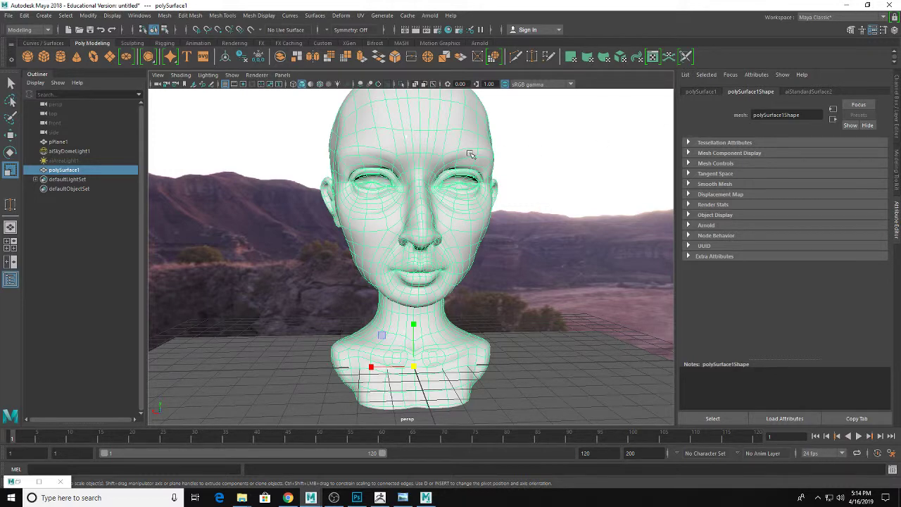
Step: Examine the head's aiStandardSurface2 material and the file texture feeding its displacement
{"action": "left_click", "coordinate": [810, 92]}
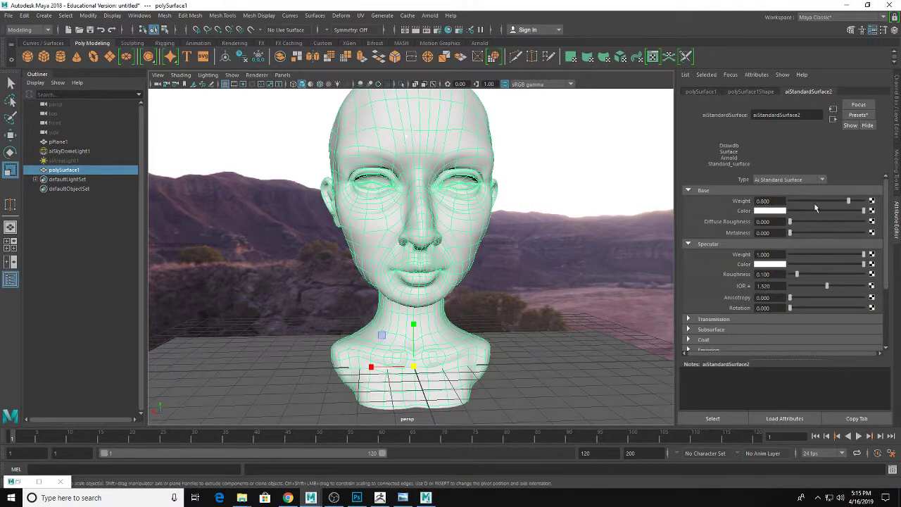
{"action": "left_click", "coordinate": [833, 119]}
{"action": "left_click", "coordinate": [877, 208]}
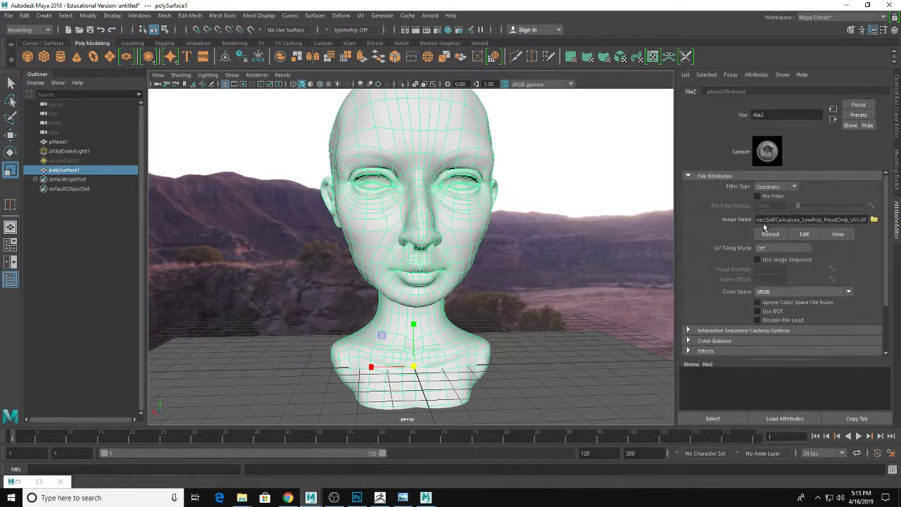
{"action": "left_click", "coordinate": [414, 125]}
Step: Delete the displacementShader1 node from the head material's network in the Hypershade
{"action": "left_click", "coordinate": [449, 31]}
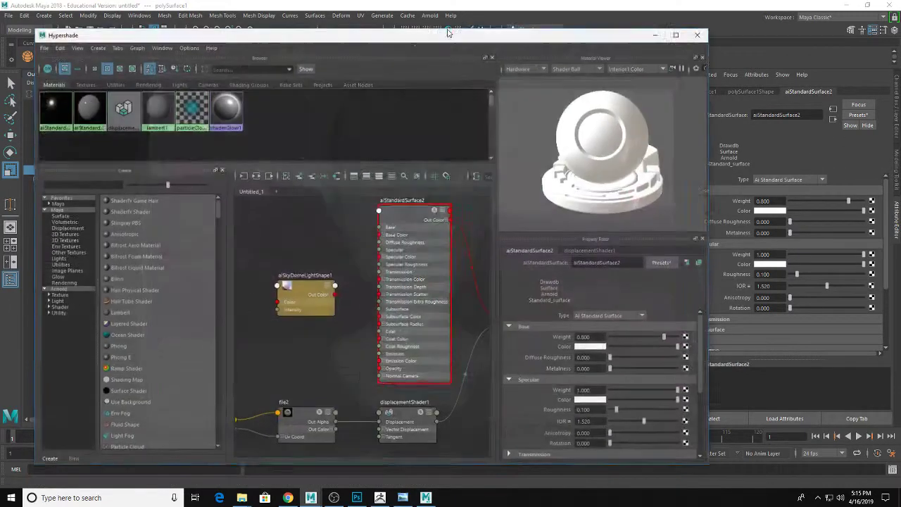
{"action": "left_click", "coordinate": [405, 412]}
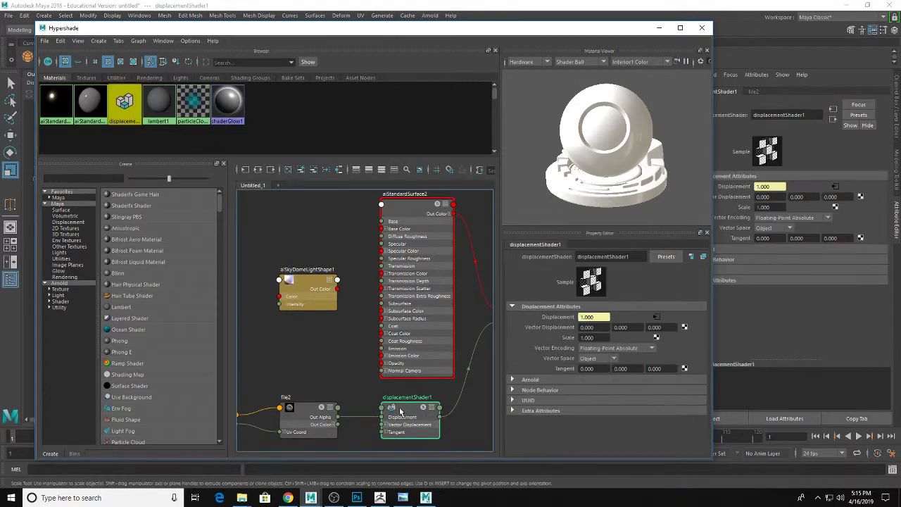
{"action": "key", "text": "Delete"}
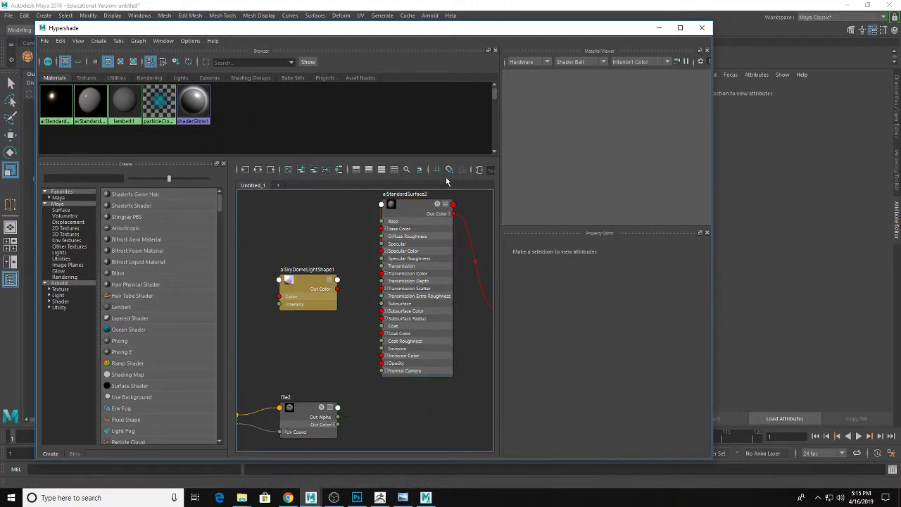
Step: Map a Noise texture to the displacement material of the aiStandardSurface2SG shading group and close the Hypershade
{"action": "middle_click_drag", "start_coordinate": [460, 320], "coordinate": [323, 324], "text": "alt"}
{"action": "left_click", "coordinate": [387, 310]}
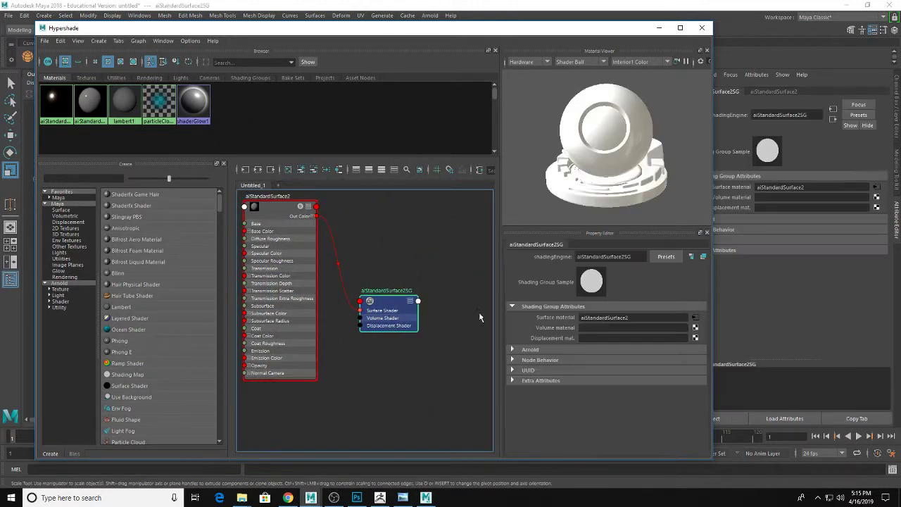
{"action": "left_click", "coordinate": [695, 339]}
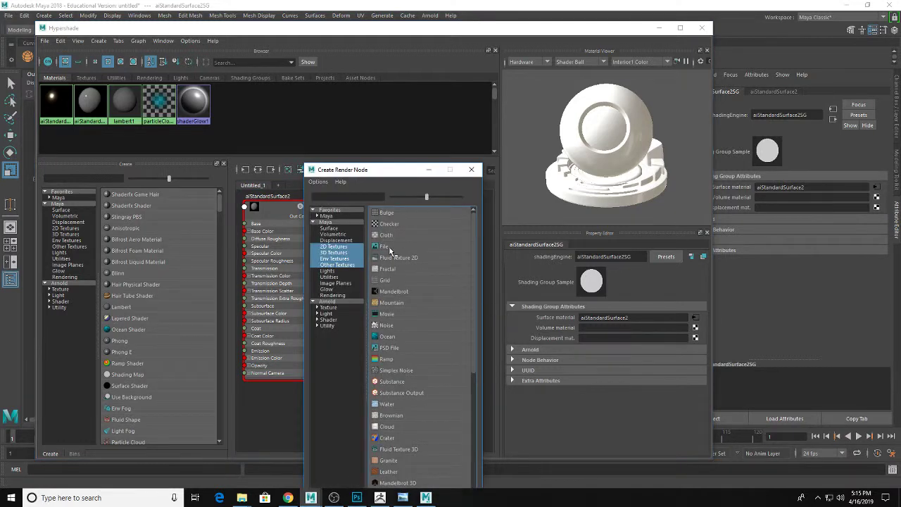
{"action": "left_click", "coordinate": [334, 197]}
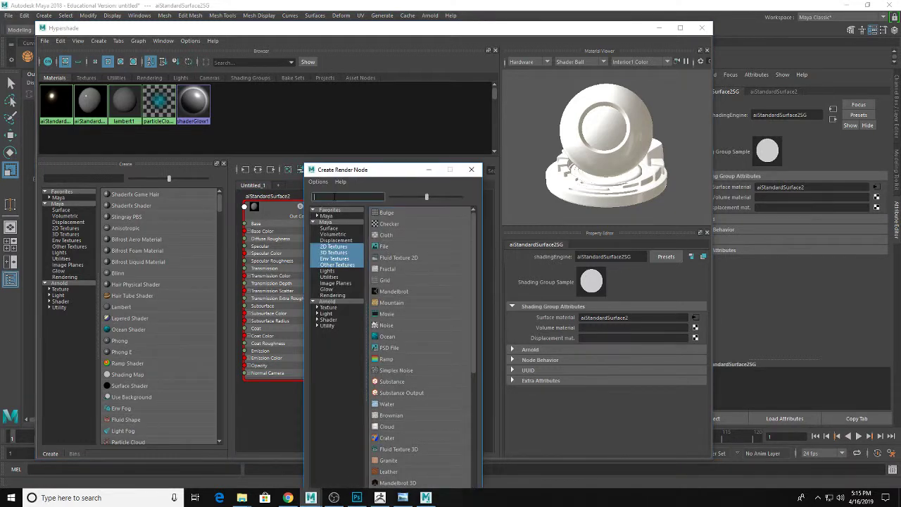
{"action": "type", "text": "net"}
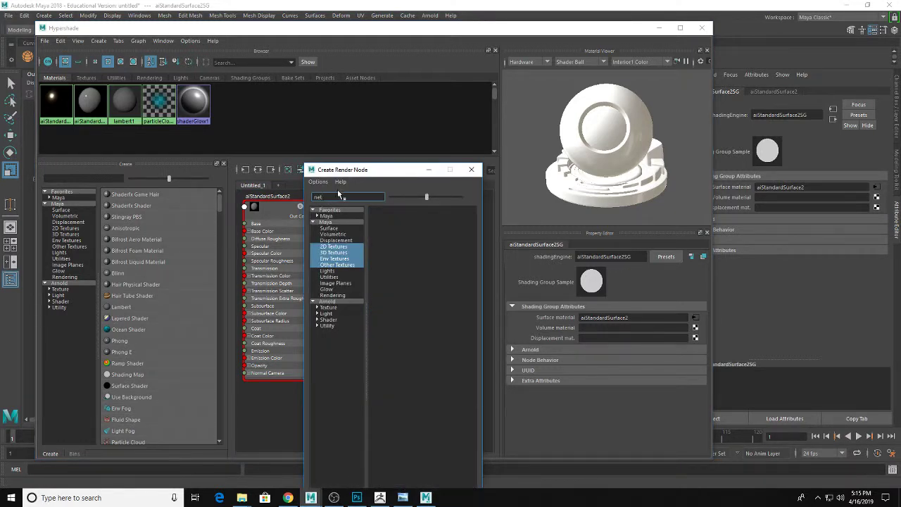
{"action": "left_click_drag", "start_coordinate": [335, 197], "coordinate": [315, 196]}
{"action": "type", "text": "noise"}
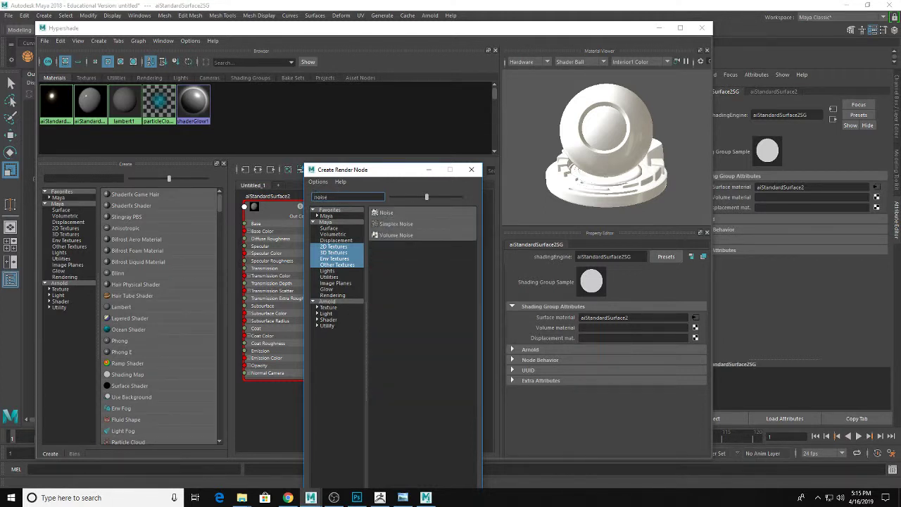
{"action": "left_click", "coordinate": [386, 213]}
{"action": "left_click", "coordinate": [703, 28]}
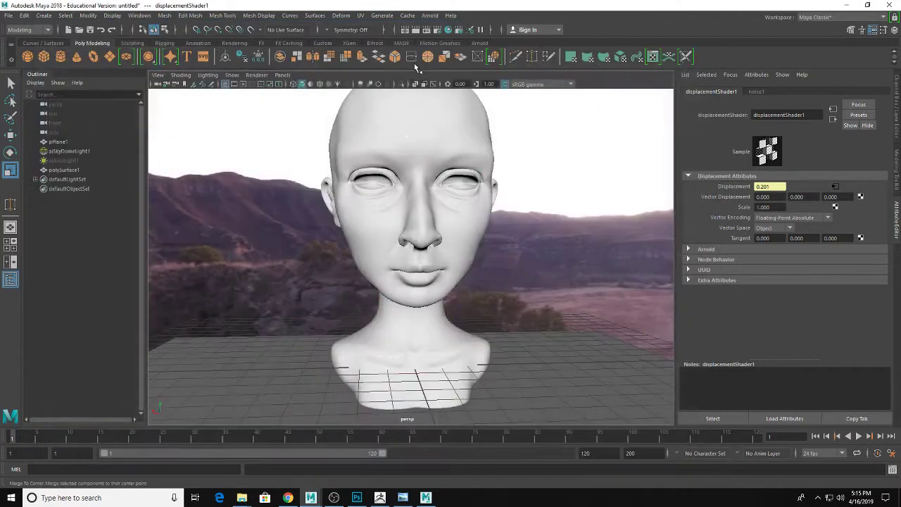
{"action": "left_click", "coordinate": [439, 32]}
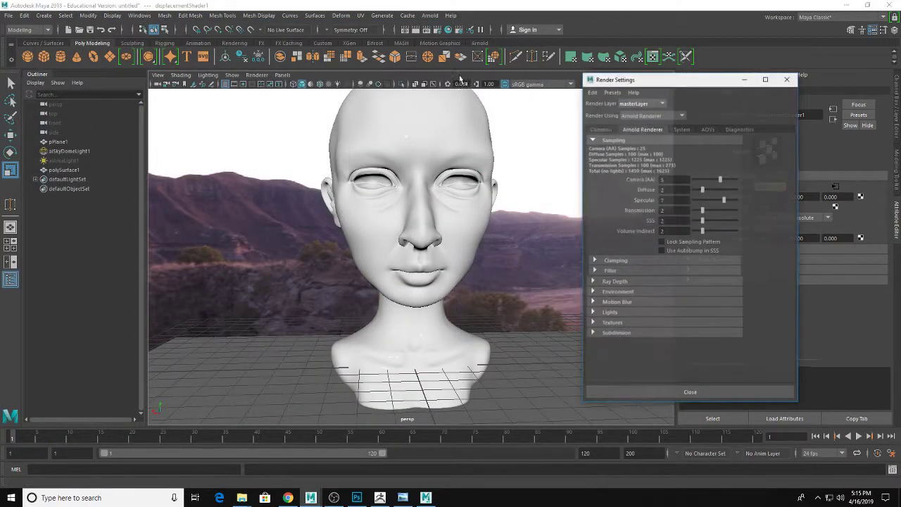
{"action": "left_click", "coordinate": [790, 81]}
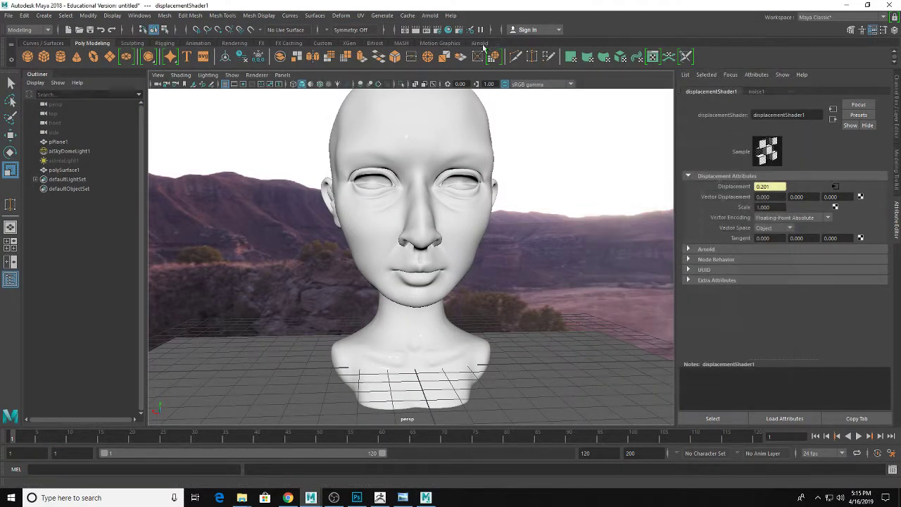
{"action": "left_click", "coordinate": [407, 29]}
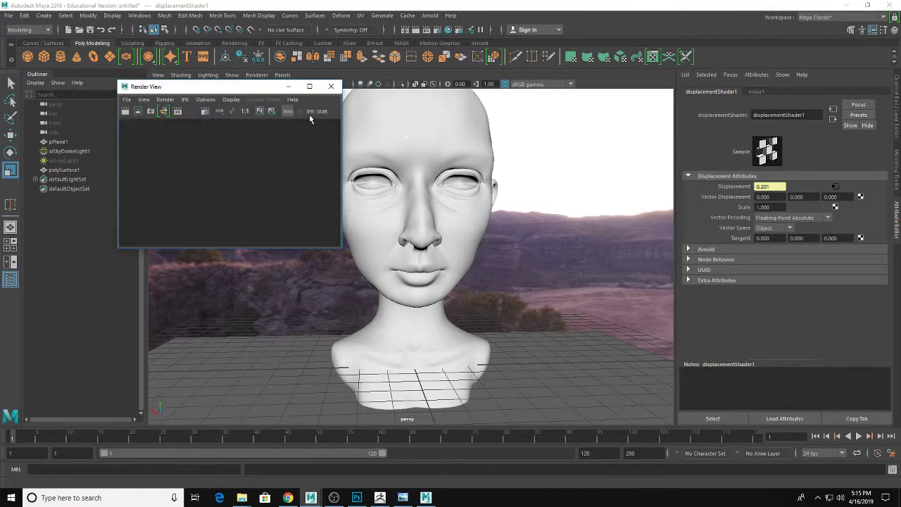
{"action": "left_click", "coordinate": [309, 86]}
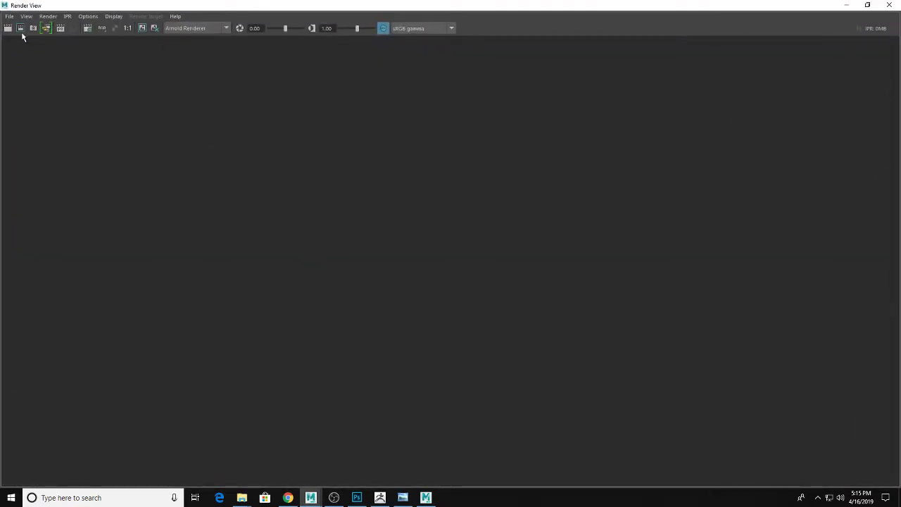
{"action": "left_click", "coordinate": [888, 6]}
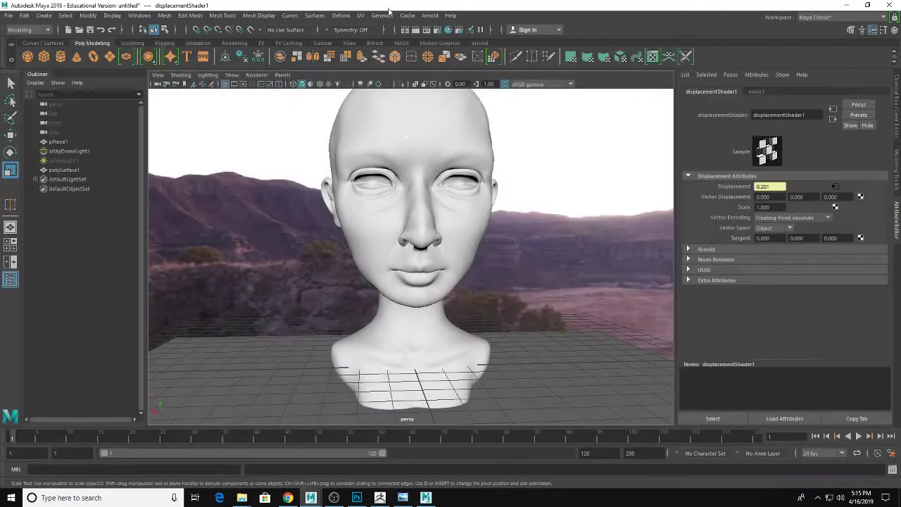
Step: Render the head with its noise displacement in the Arnold RenderView, keeping the shader attributes uncovered
{"action": "left_click", "coordinate": [430, 15]}
{"action": "left_click", "coordinate": [433, 40]}
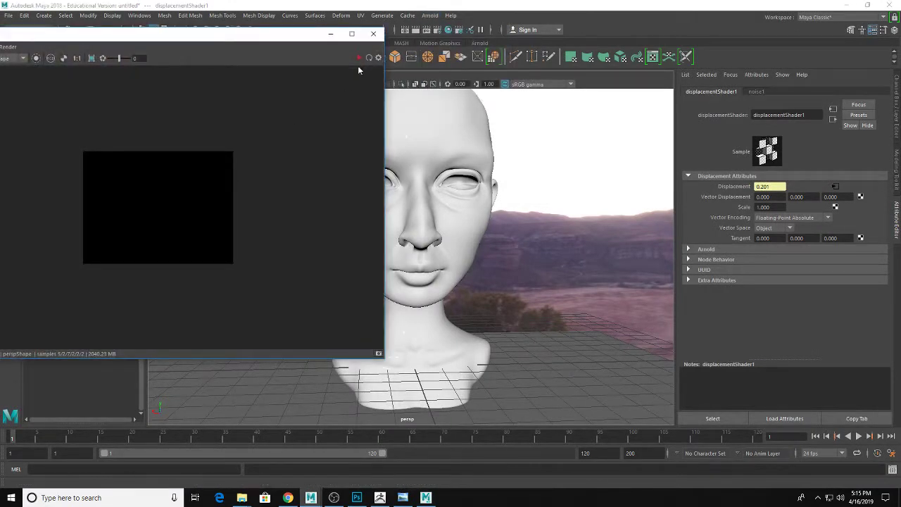
{"action": "left_click_drag", "start_coordinate": [293, 38], "coordinate": [365, 62]}
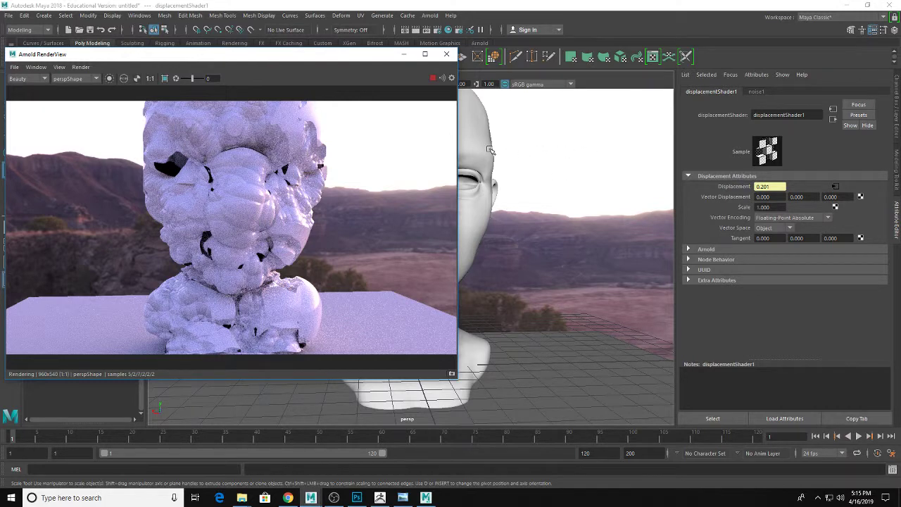
Step: Set the displacement shader's scale to 2
{"action": "left_click", "coordinate": [765, 207]}
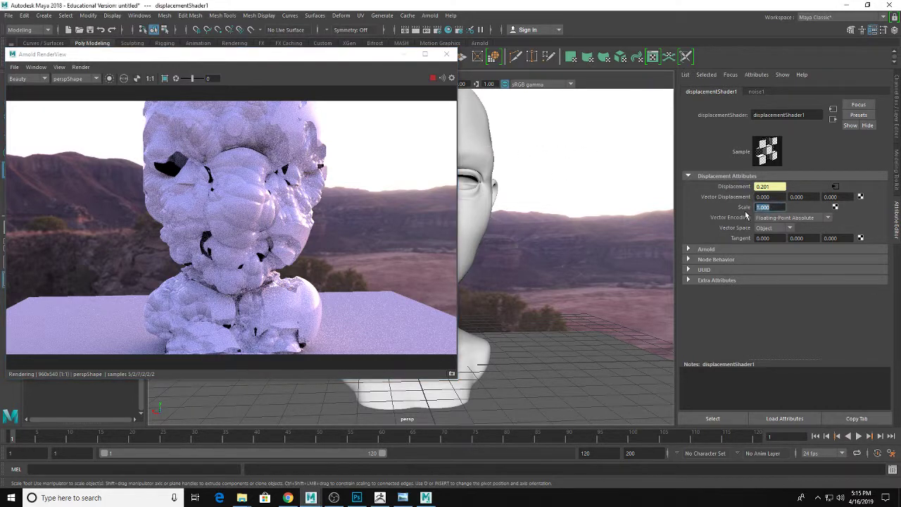
{"action": "type", "text": "2"}
{"action": "key", "text": "Return"}
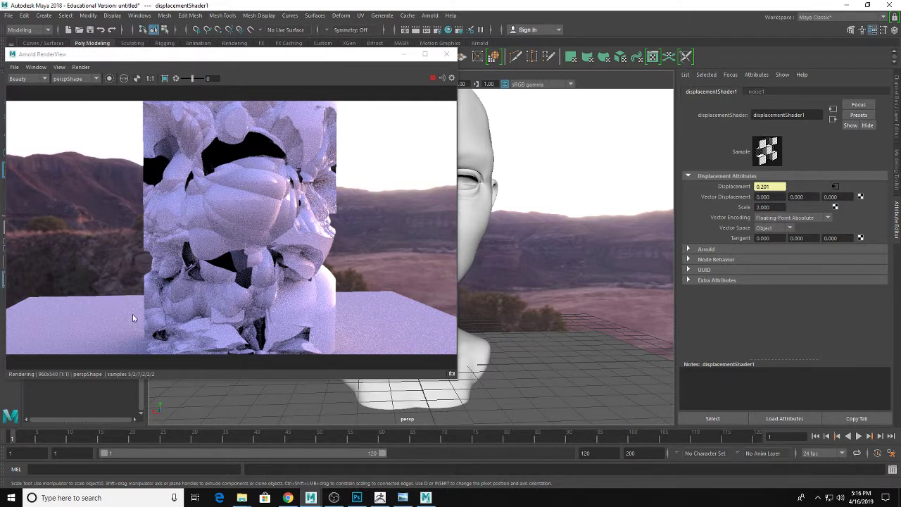
Step: Set the displacement shader's Arnold bounds padding to 1 and close the Arnold RenderView
{"action": "left_click", "coordinate": [707, 249]}
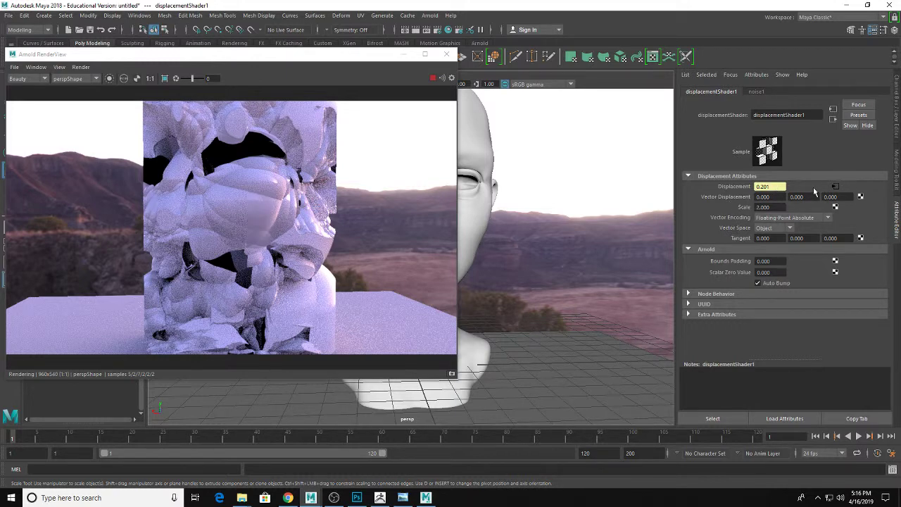
{"action": "left_click", "coordinate": [775, 261]}
{"action": "type", "text": "1"}
{"action": "key", "text": "Return"}
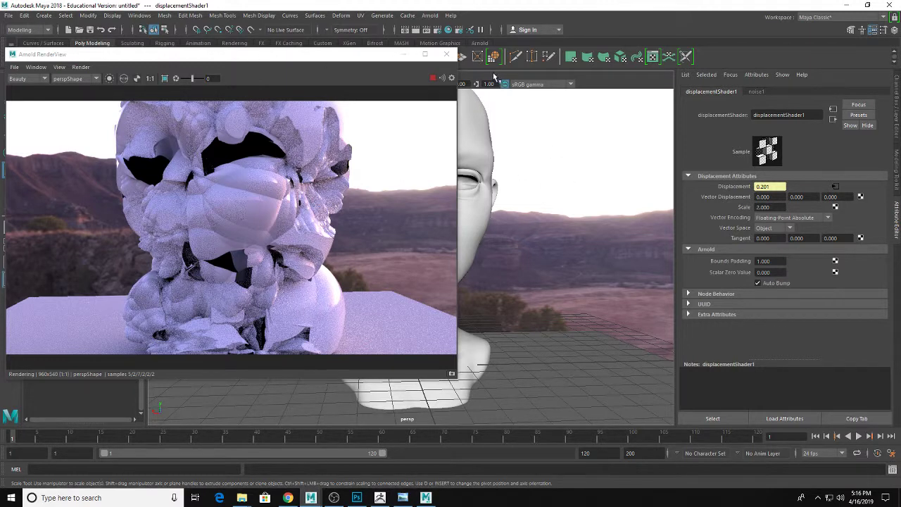
{"action": "left_click", "coordinate": [447, 55]}
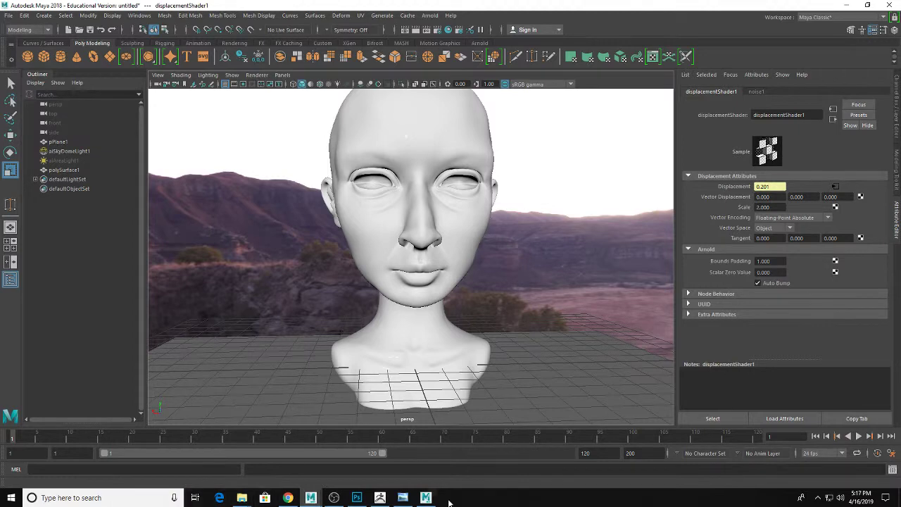
{"action": "scroll", "coordinate": [503, 204], "scroll_direction": "down", "scroll_amount": 3}
{"action": "scroll", "coordinate": [498, 215], "scroll_direction": "up", "scroll_amount": 2}
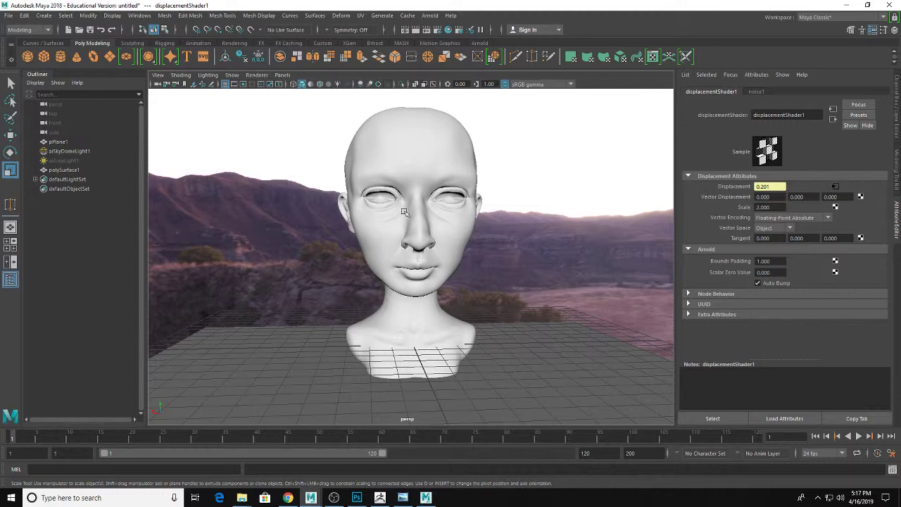
{"action": "left_click", "coordinate": [357, 498]}
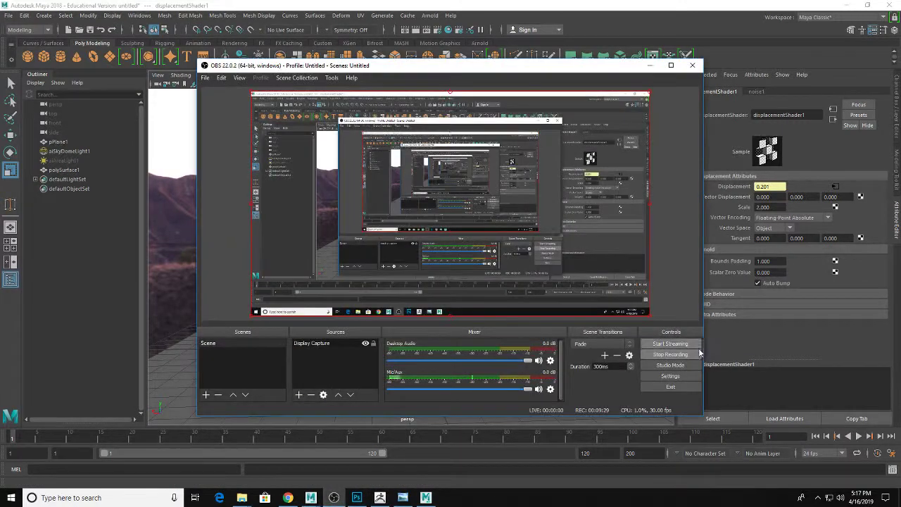